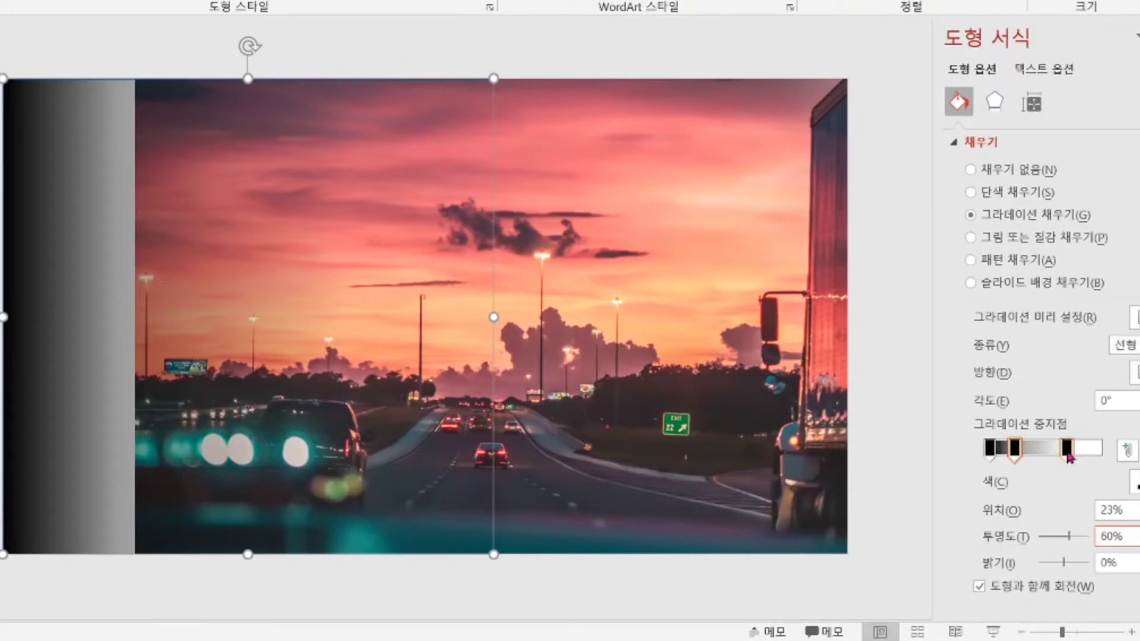
- Reposition the black rectangle's gradient stops toward the transparent end, placing the 60% transparent stop at 81%
drag(1068, 454, 1088, 455)
drag(1018, 455, 1062, 456)
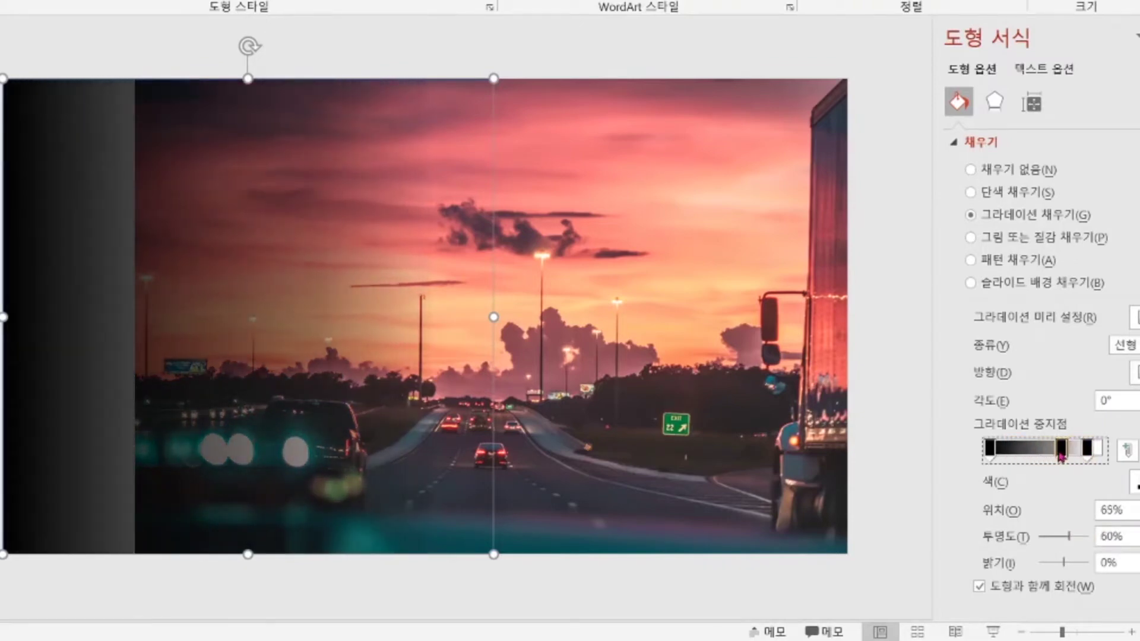
drag(991, 449, 1114, 463)
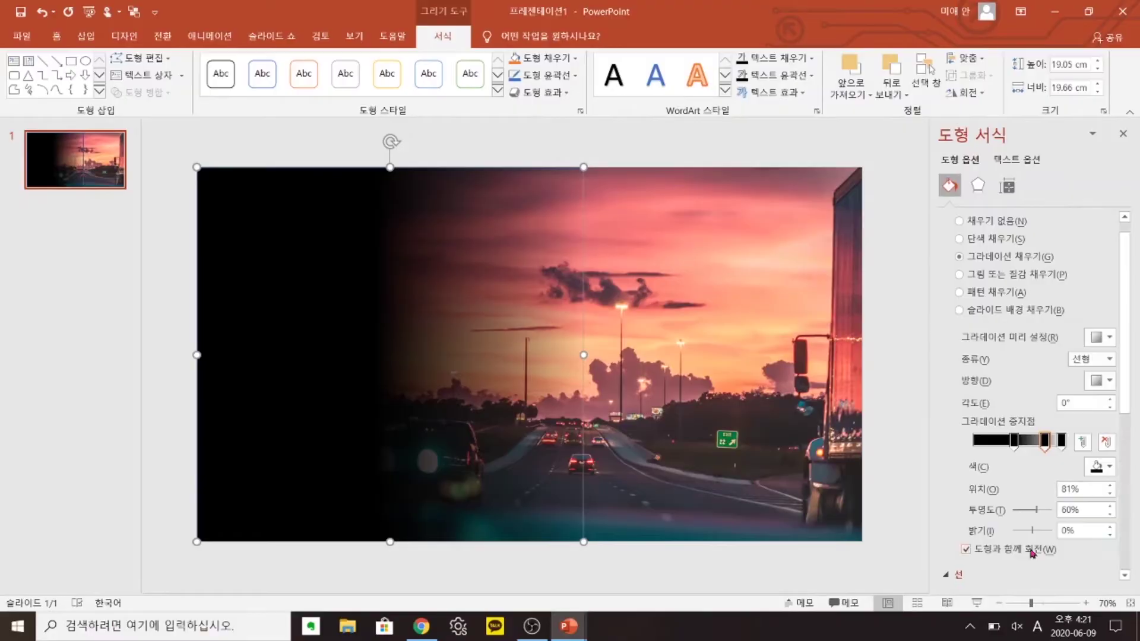
- Remove the outline from the black gradient rectangle and deselect it
scroll(1075, 522, down, 4)
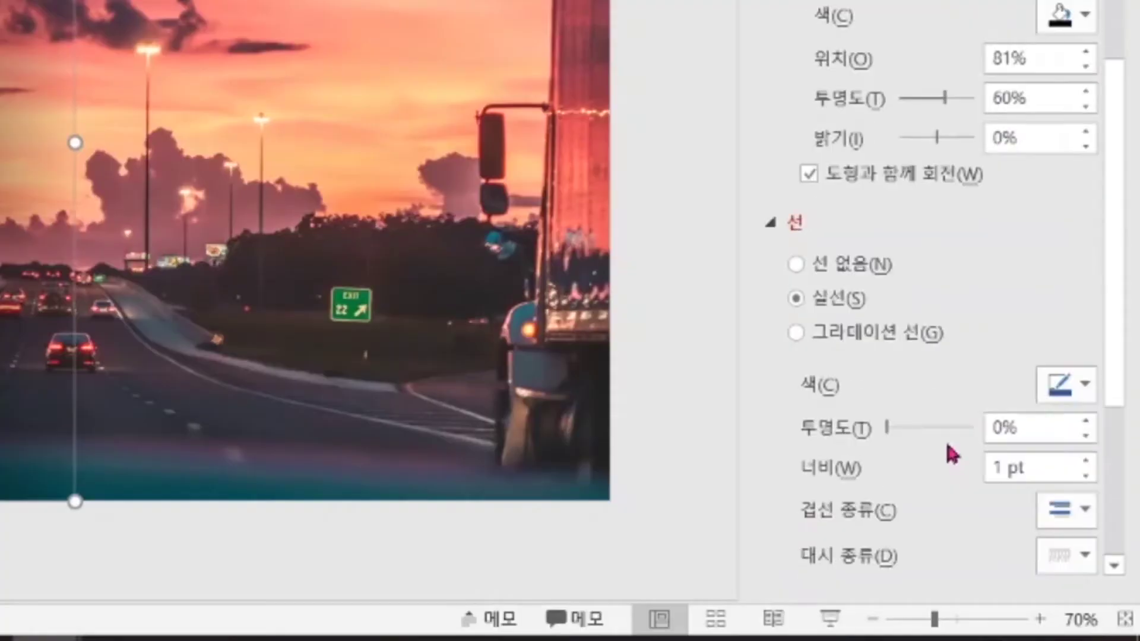
click(837, 270)
scroll(840, 243, up, 3)
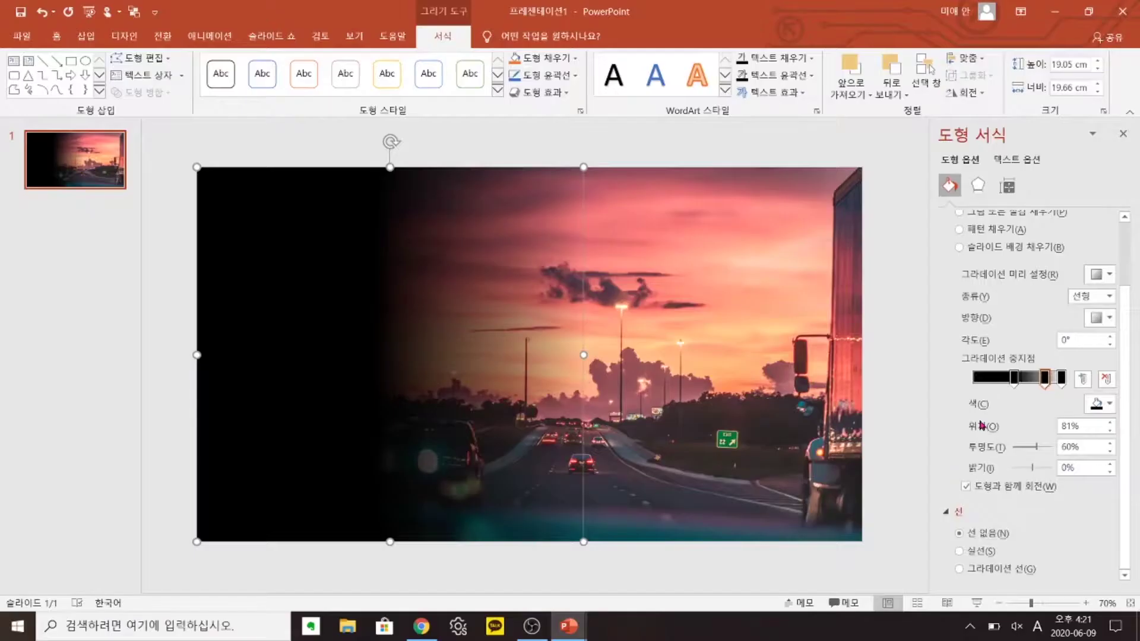
click(688, 157)
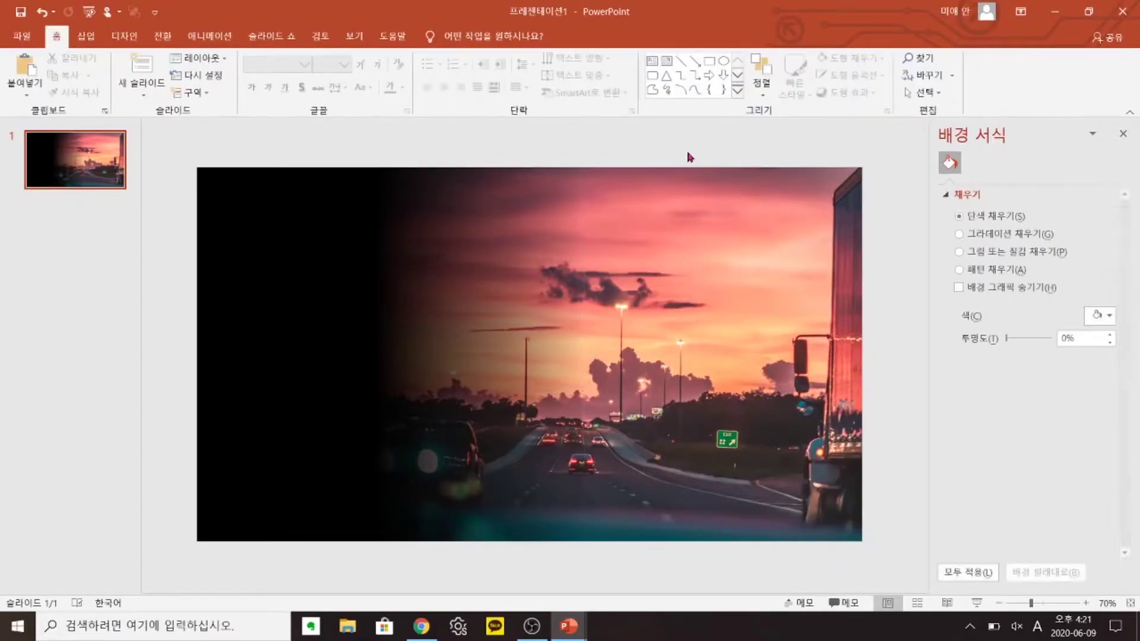
- Insert a text box above the slide with three lines reading "반짝이는", "글자효과" and "썸네일 만들기"
click(86, 36)
click(581, 100)
click(581, 110)
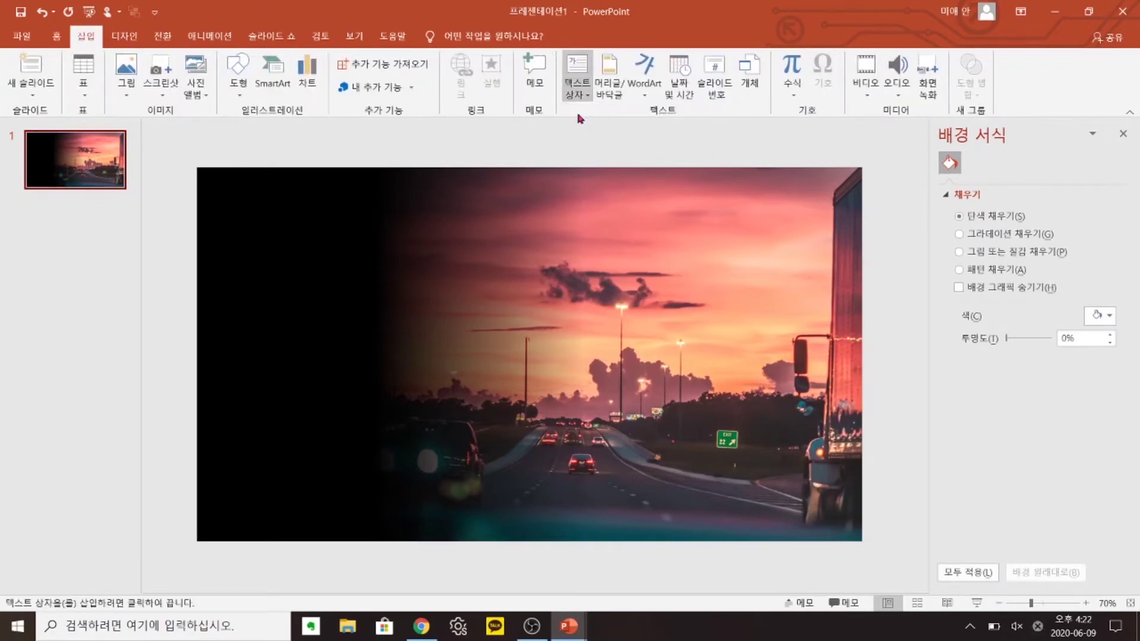
click(463, 145)
text(반짝인)
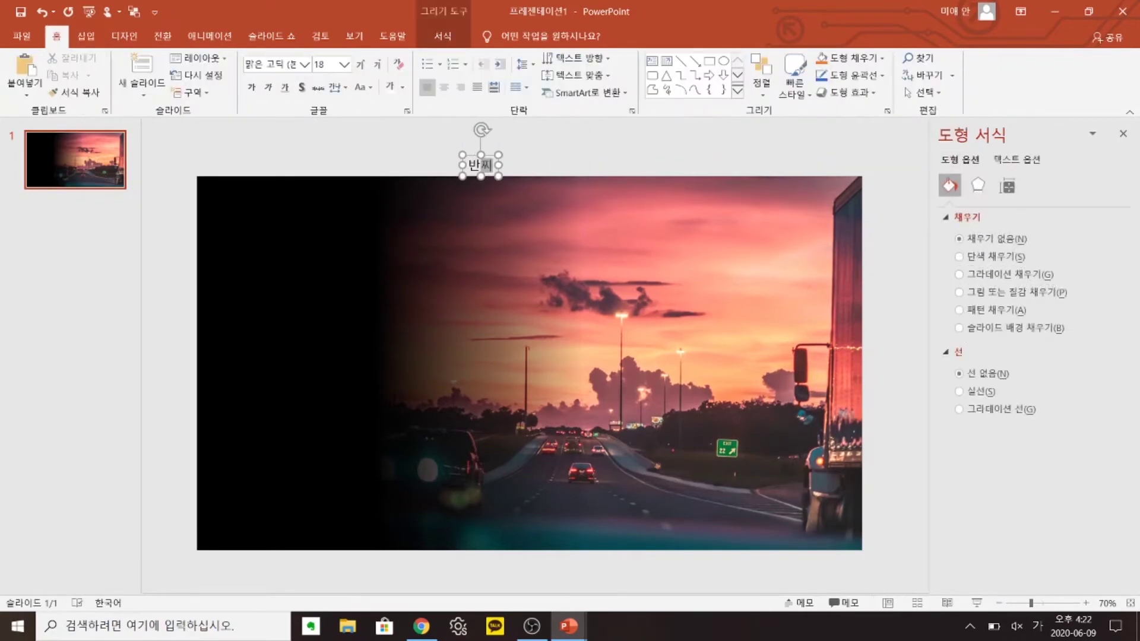
text(는 글자)
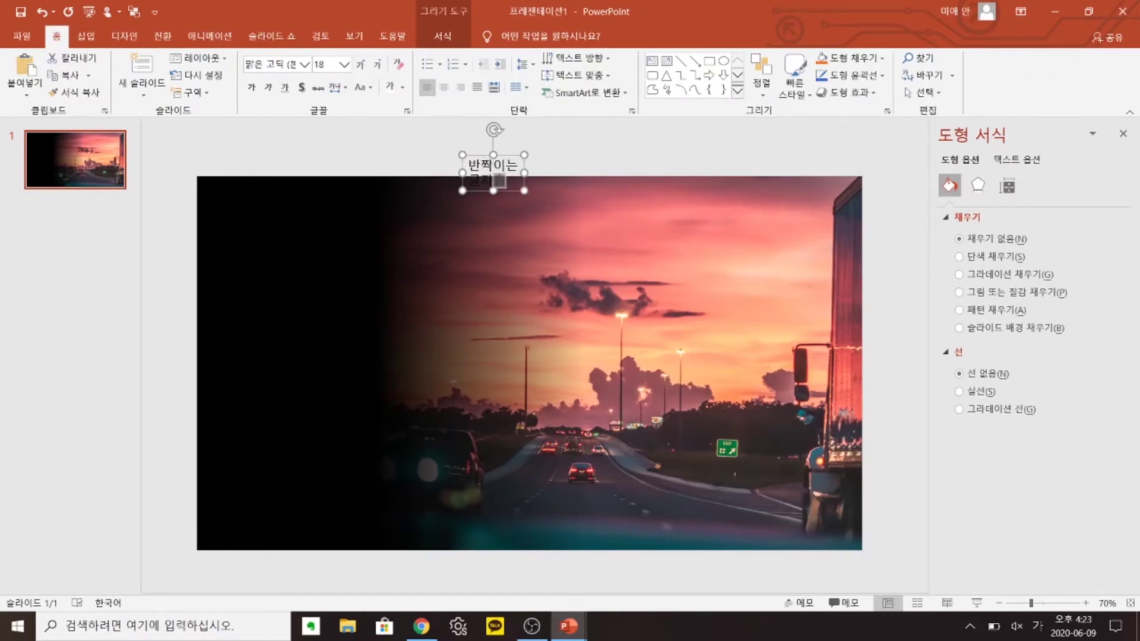
text(효과 썸네일 만들기)
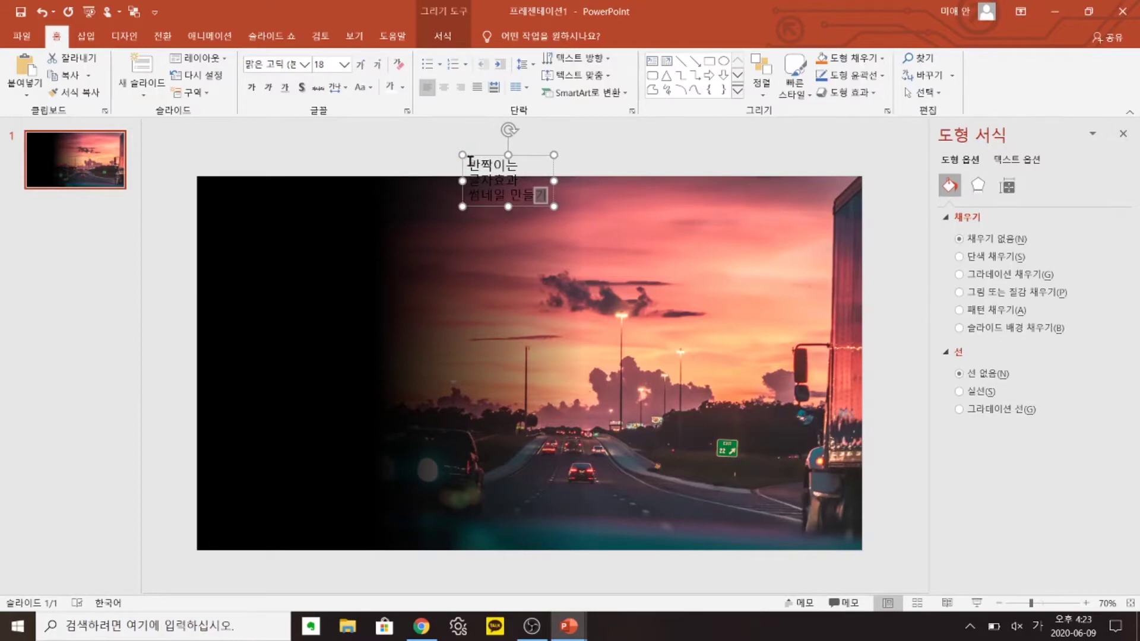
- Format all the text in the text box with the Tmon몬소리 font at size 96
key(ctrl+a)
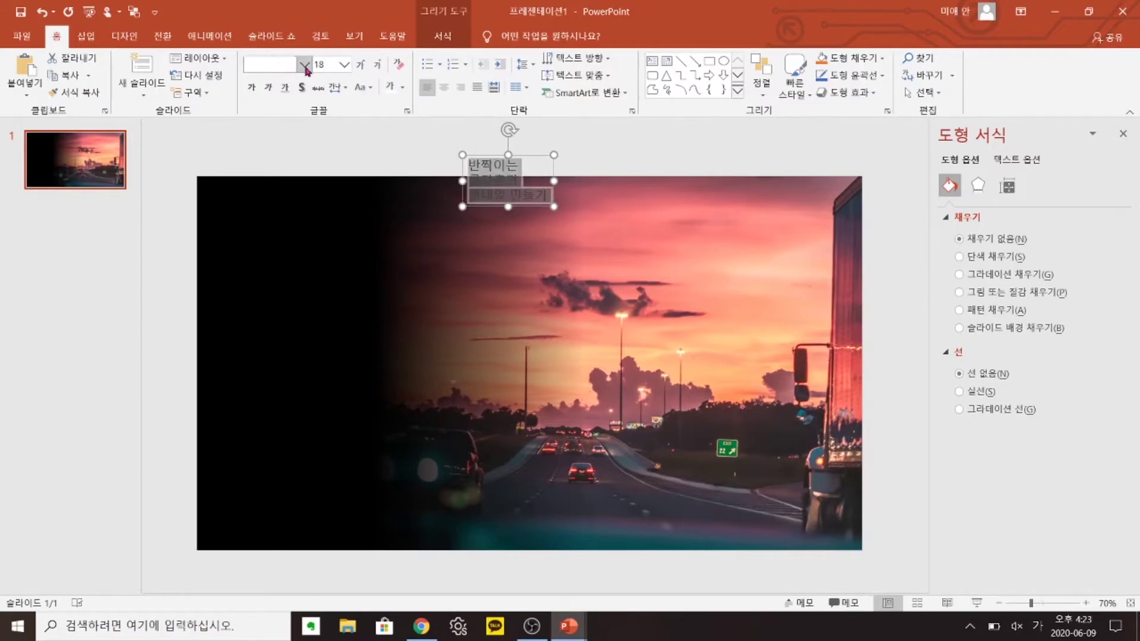
click(304, 64)
click(332, 184)
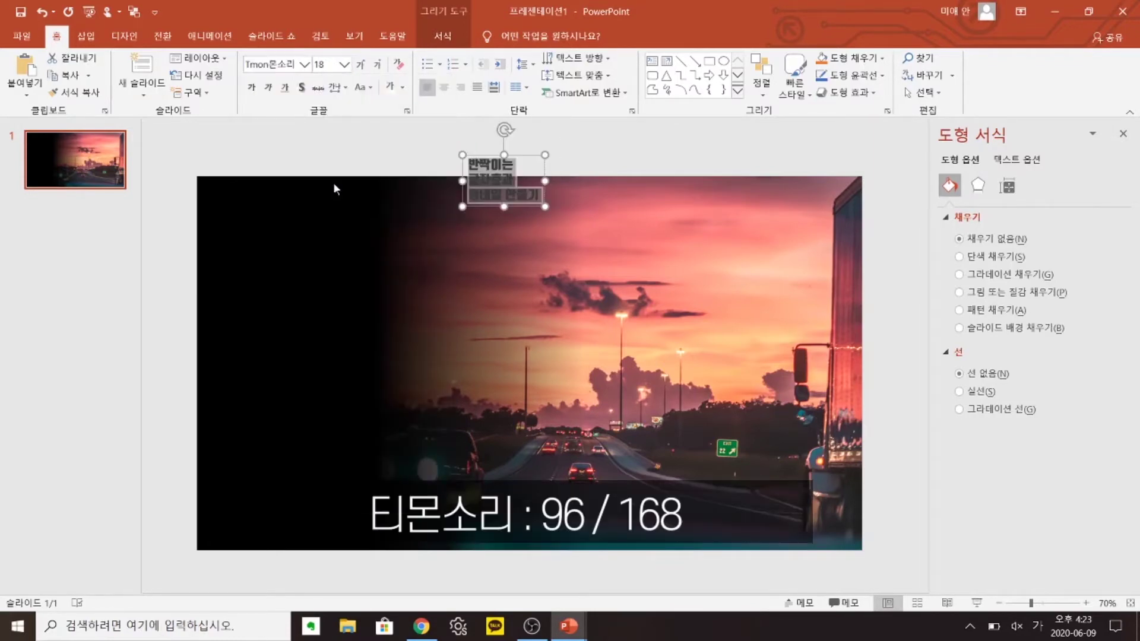
click(360, 64)
click(344, 64)
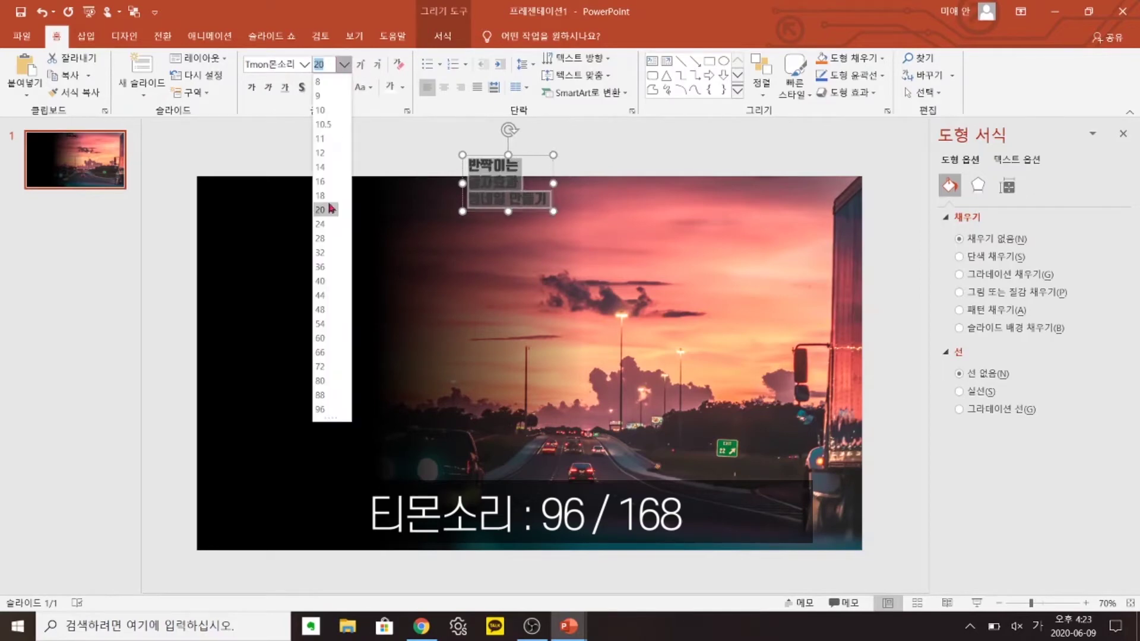
click(333, 415)
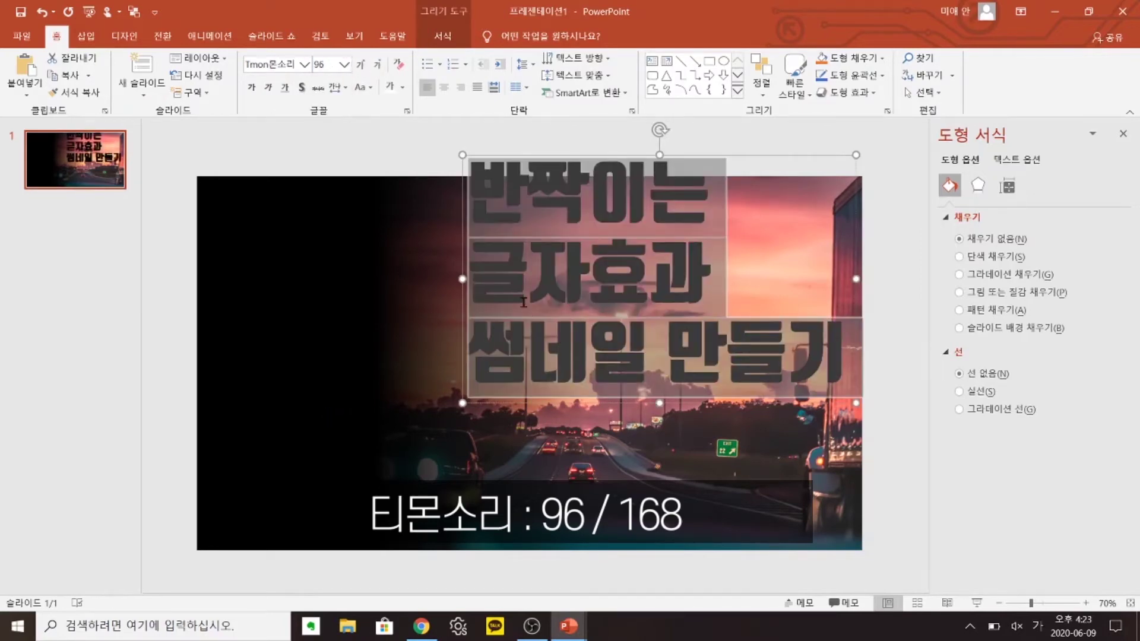
- Enlarge the "글자효과" line to font size 168
drag(524, 302, 691, 255)
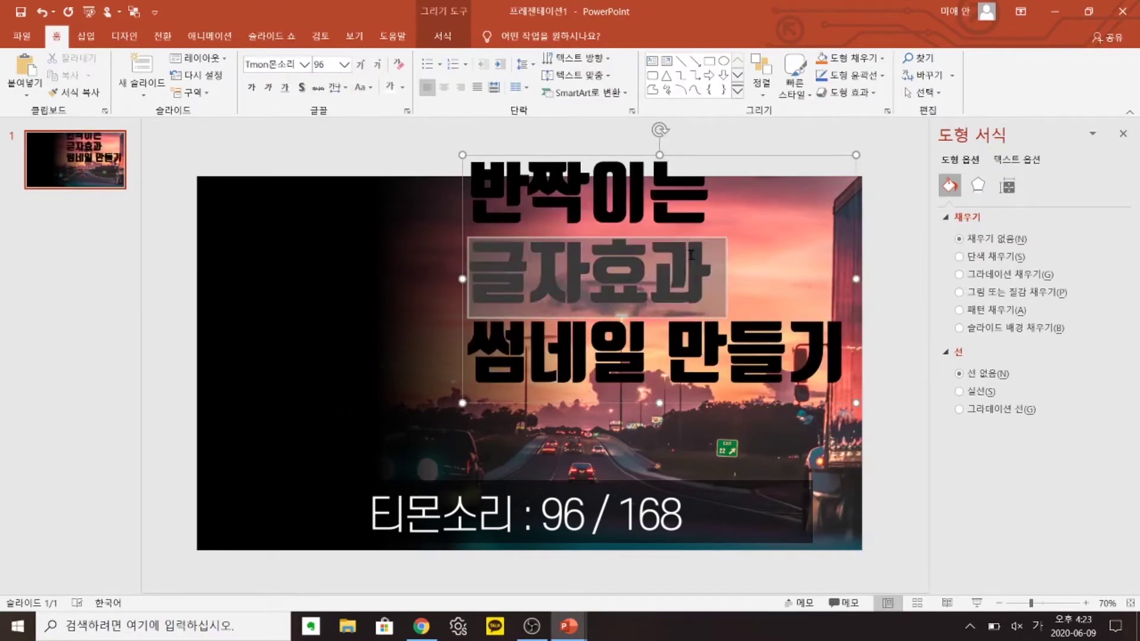
click(329, 62)
text(168)
key(Return)
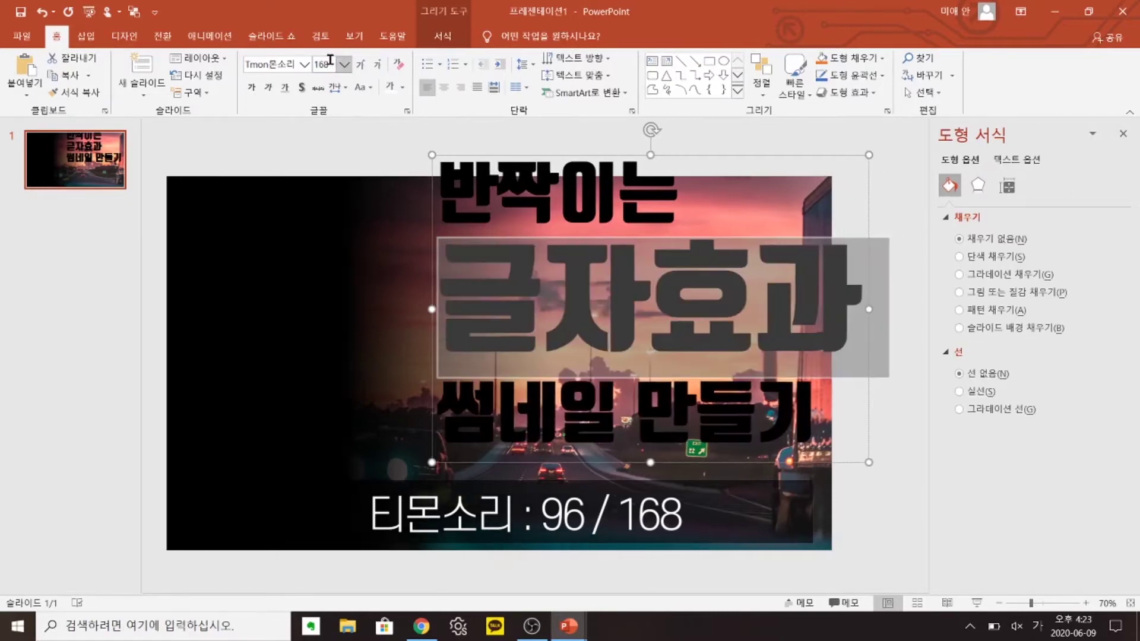
- Make the whole text box italic and colour its text white
click(486, 155)
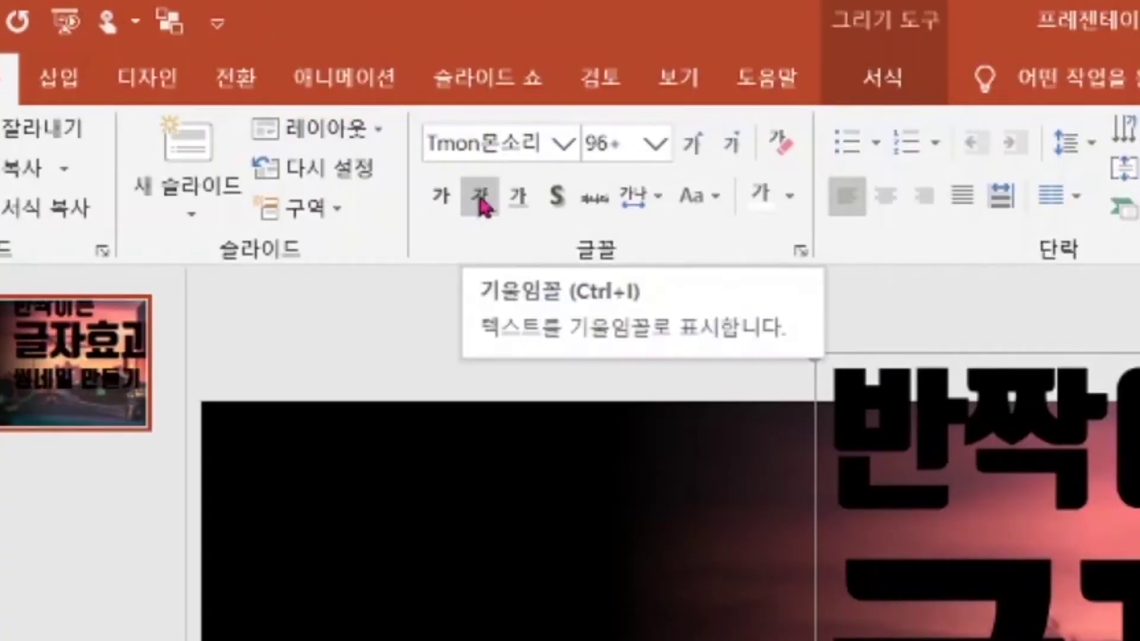
click(480, 197)
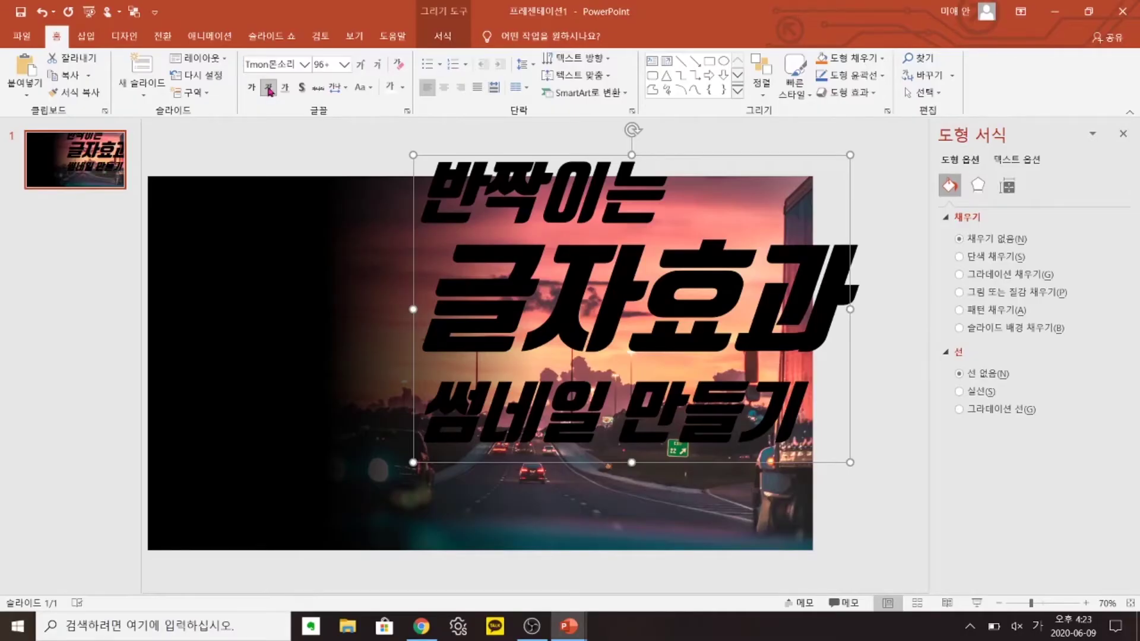
click(390, 88)
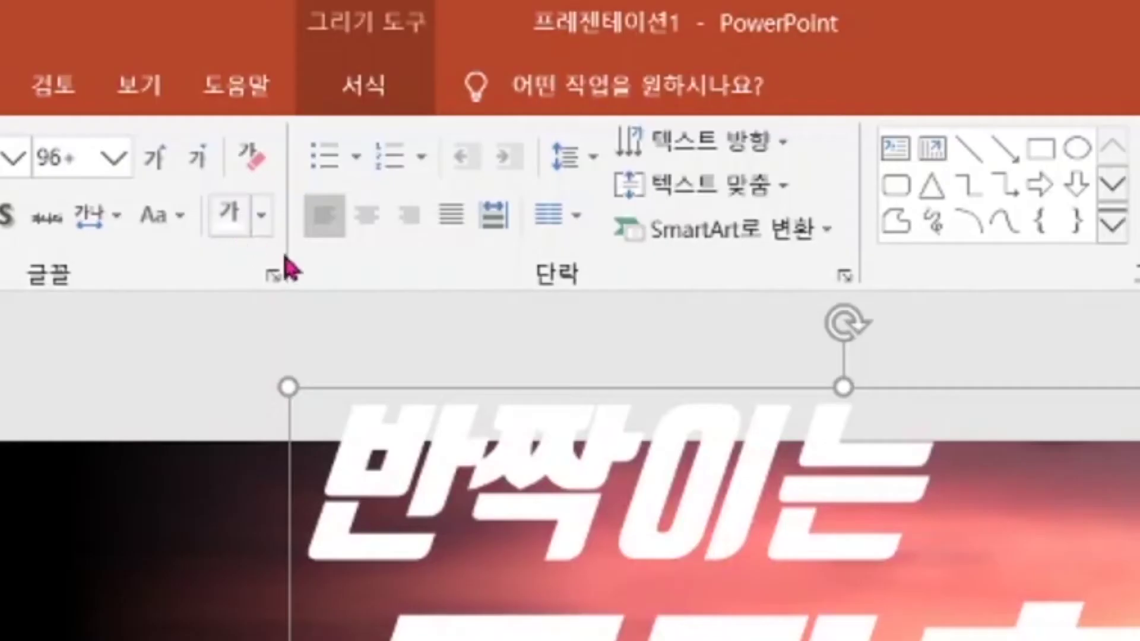
- Set the text box's line spacing to multiple (배수) with a value of 0.9
click(598, 160)
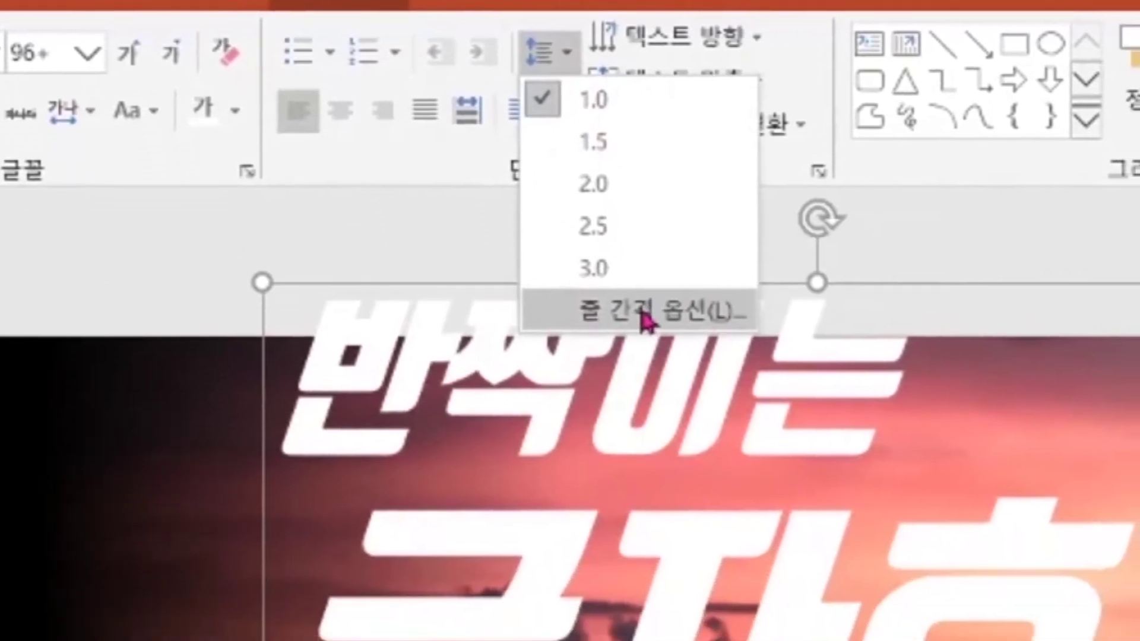
click(670, 410)
click(759, 582)
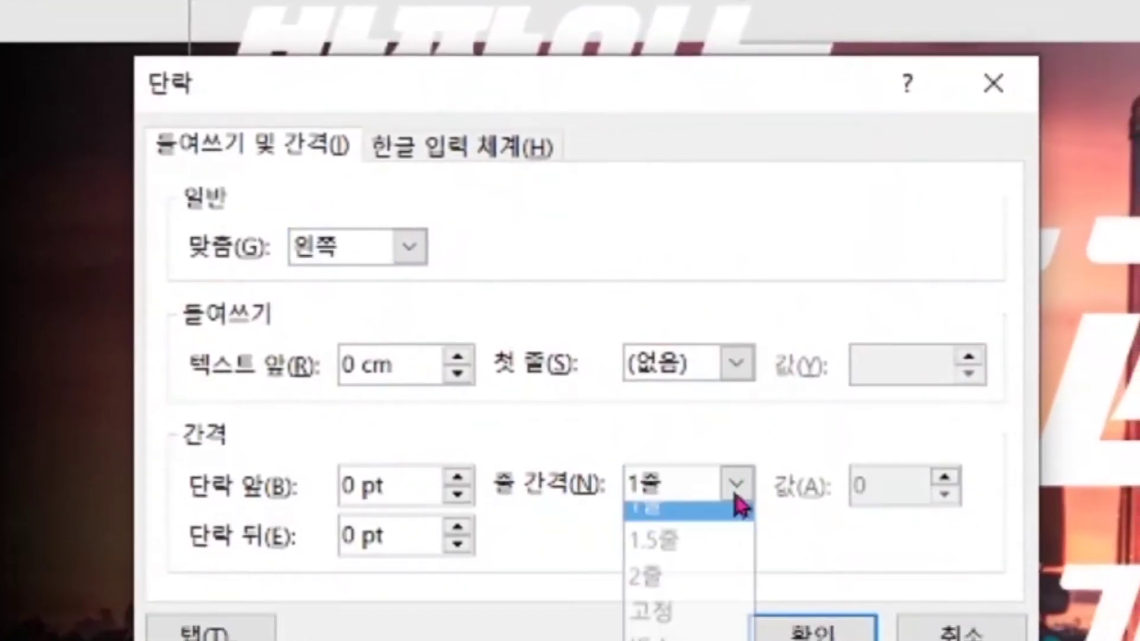
click(677, 613)
drag(873, 439, 766, 438)
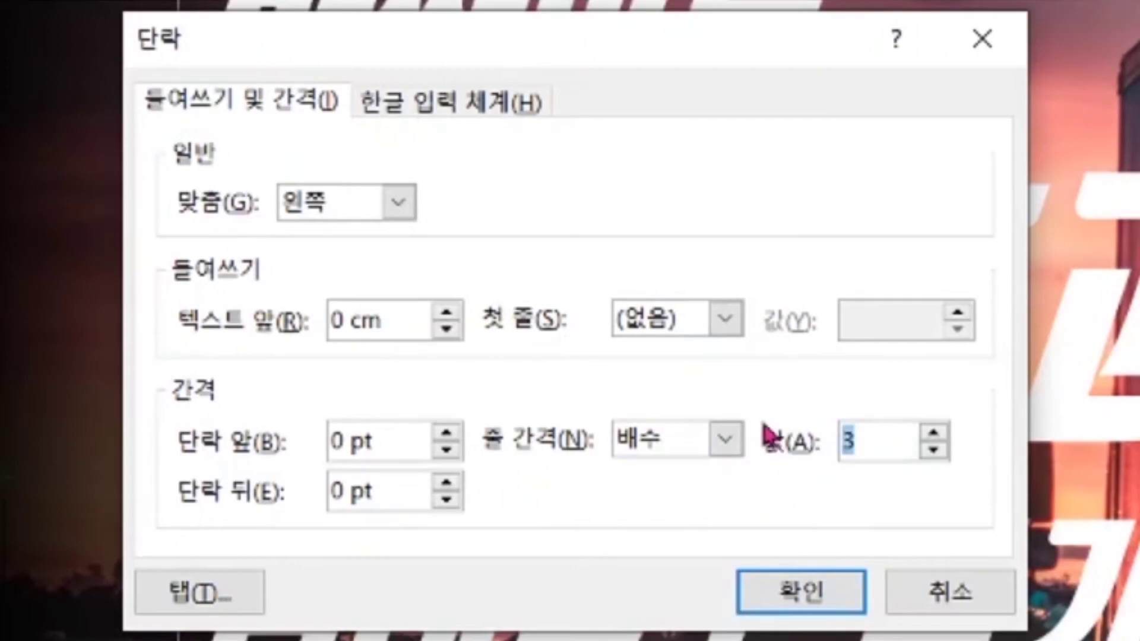
text(0.9)
key(Return)
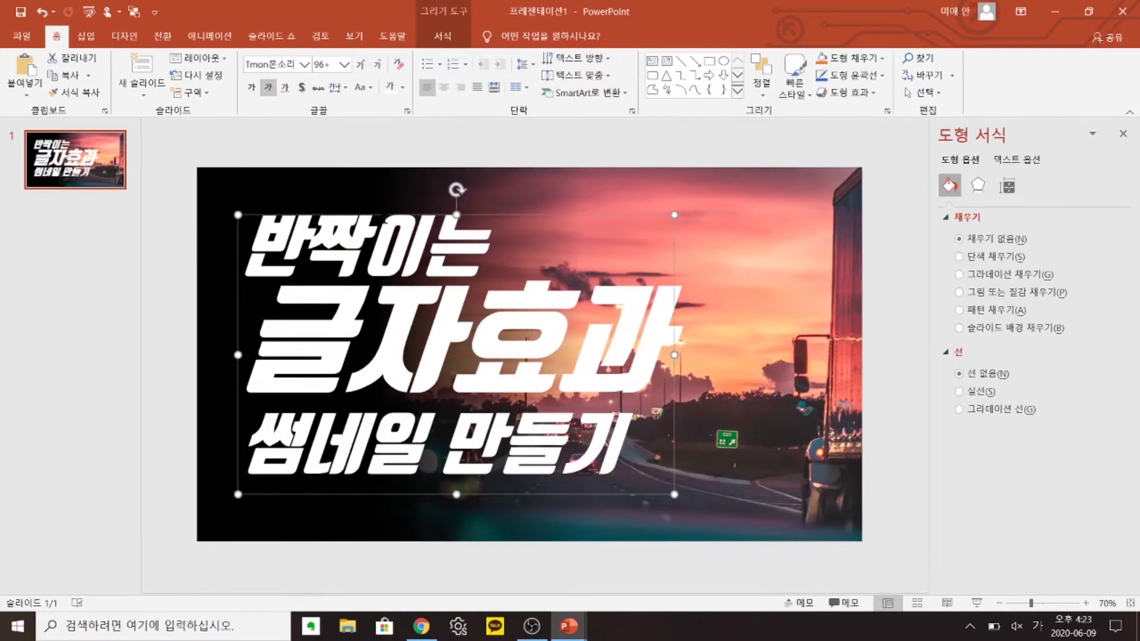
- Tilt the title text box slightly counterclockwise and indent its first line "반짝이는" with a space
drag(456, 189, 436, 190)
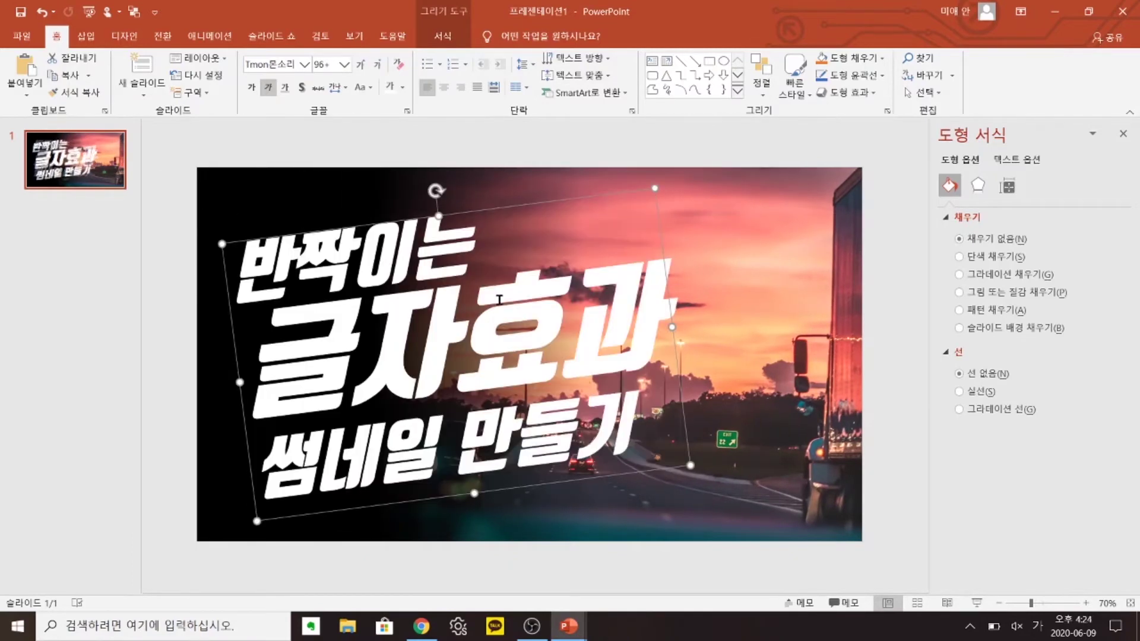
click(243, 277)
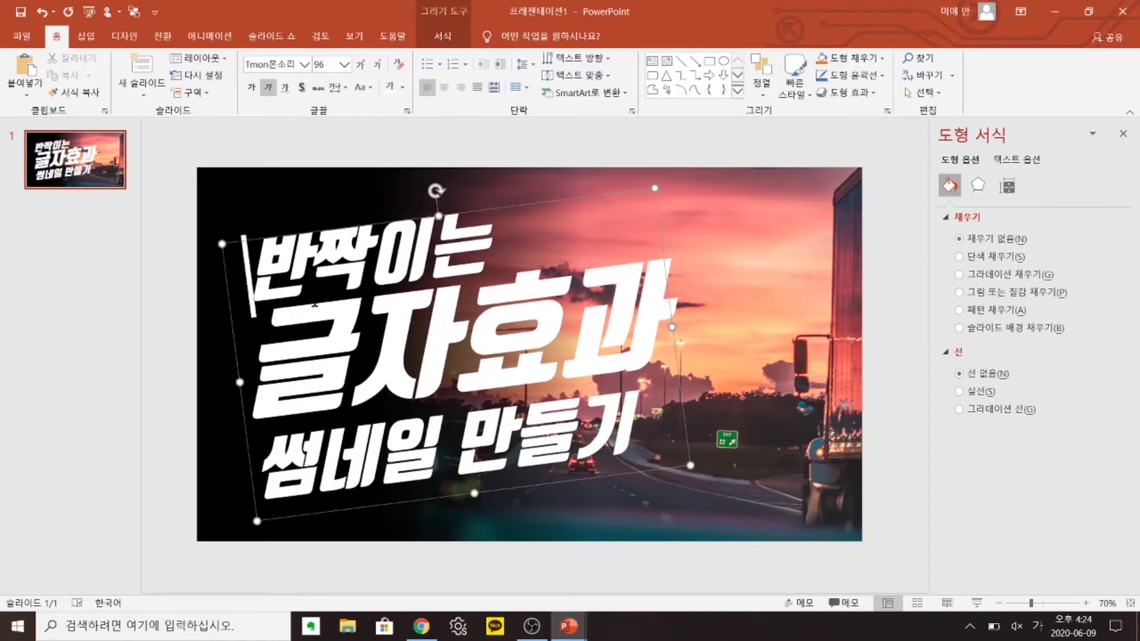
- Give the "글자효과" line a gradient text fill of the linear type (선형) with the linear down direction (선형 아래쪽)
drag(315, 305, 653, 325)
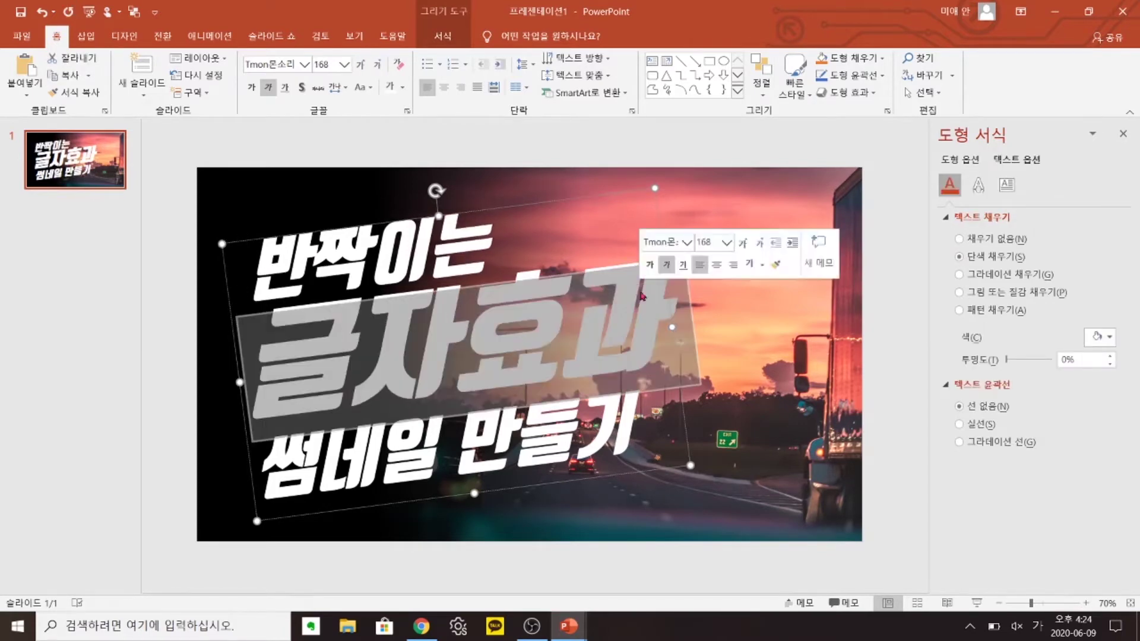
right_click(665, 320)
click(746, 579)
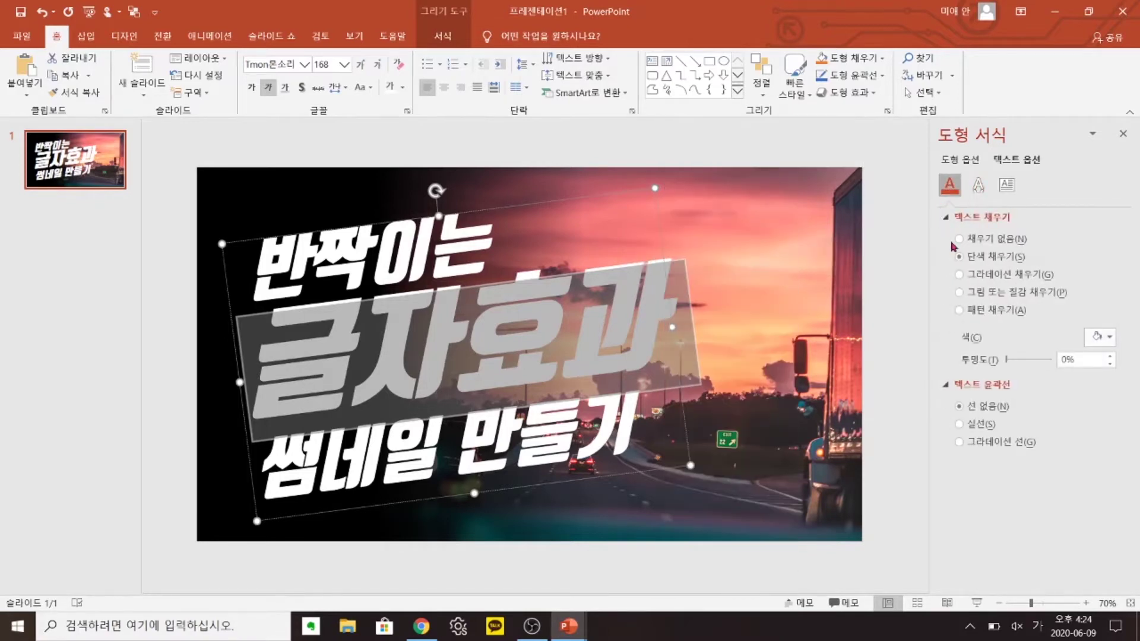
click(998, 277)
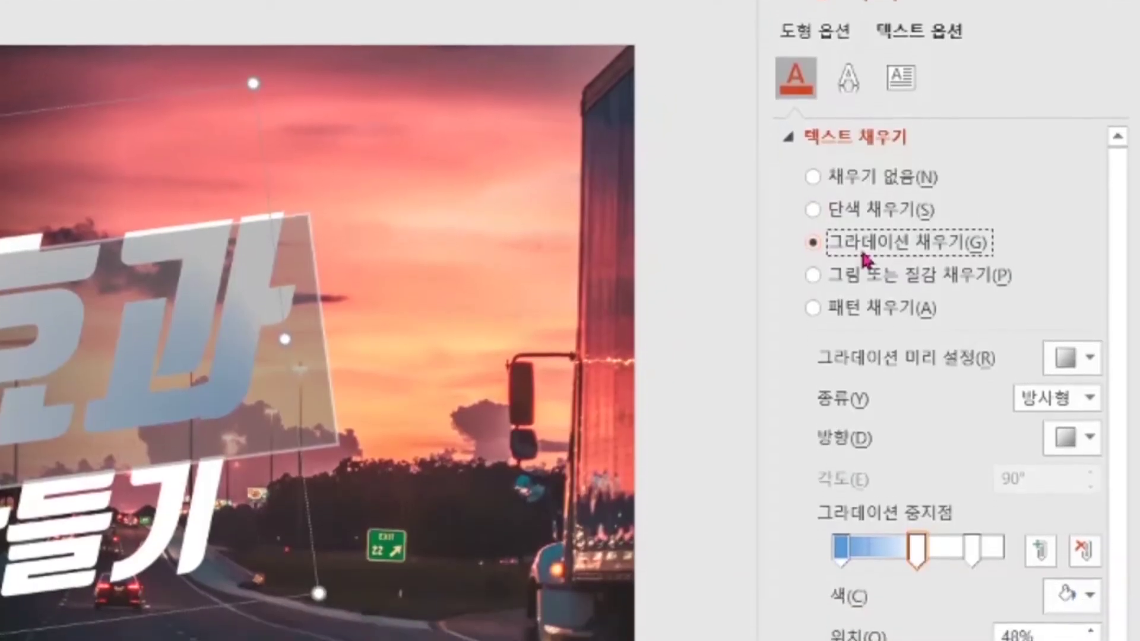
click(1089, 398)
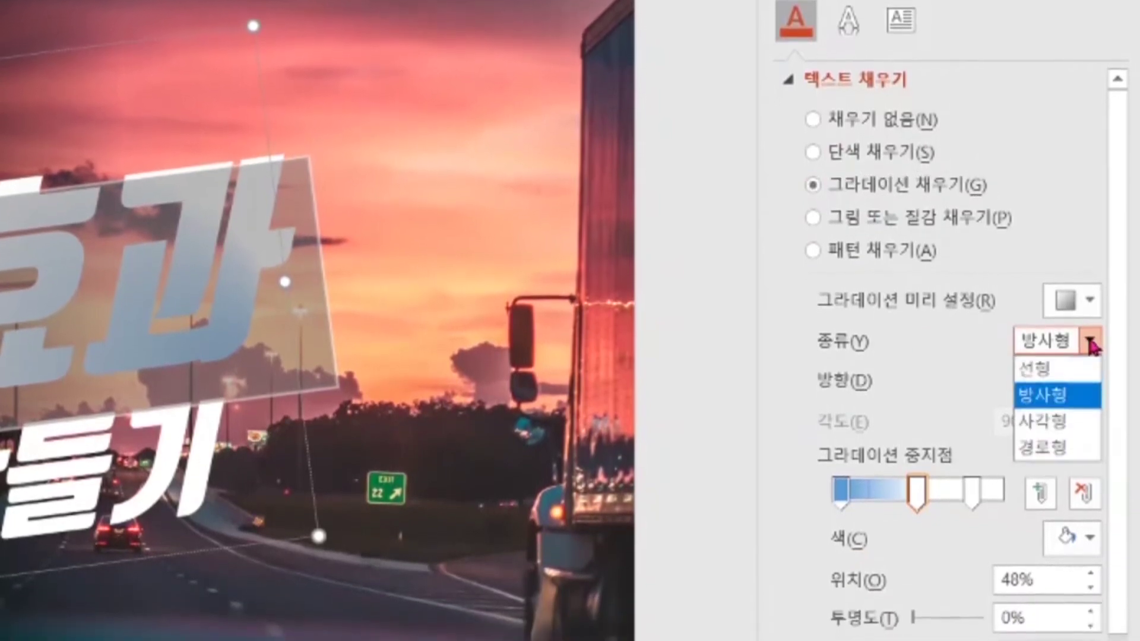
click(1063, 363)
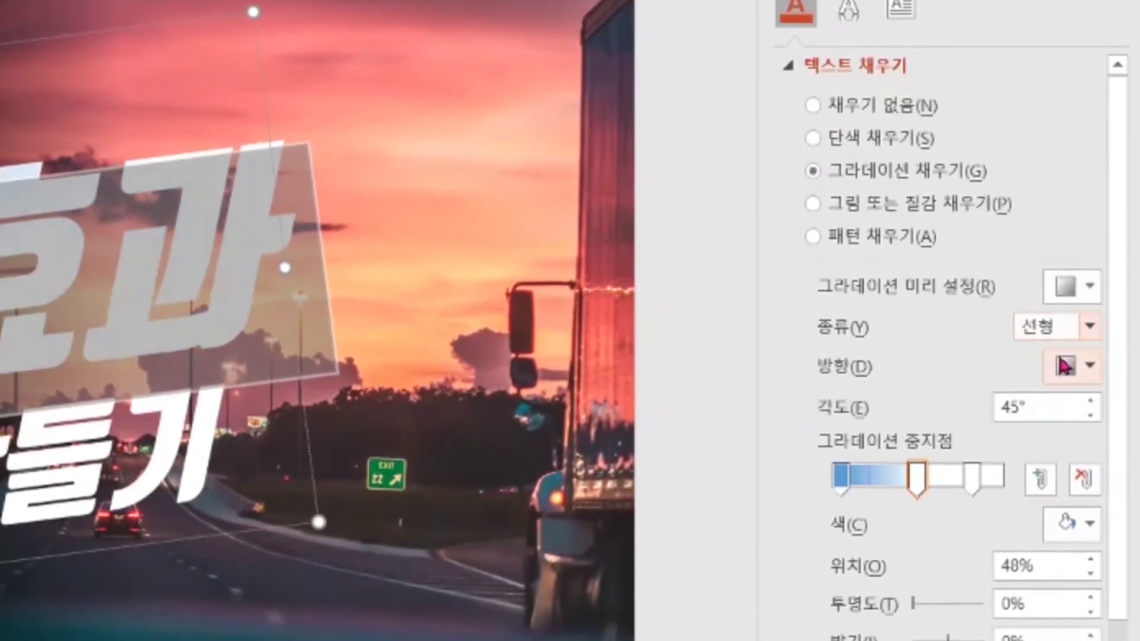
click(1091, 369)
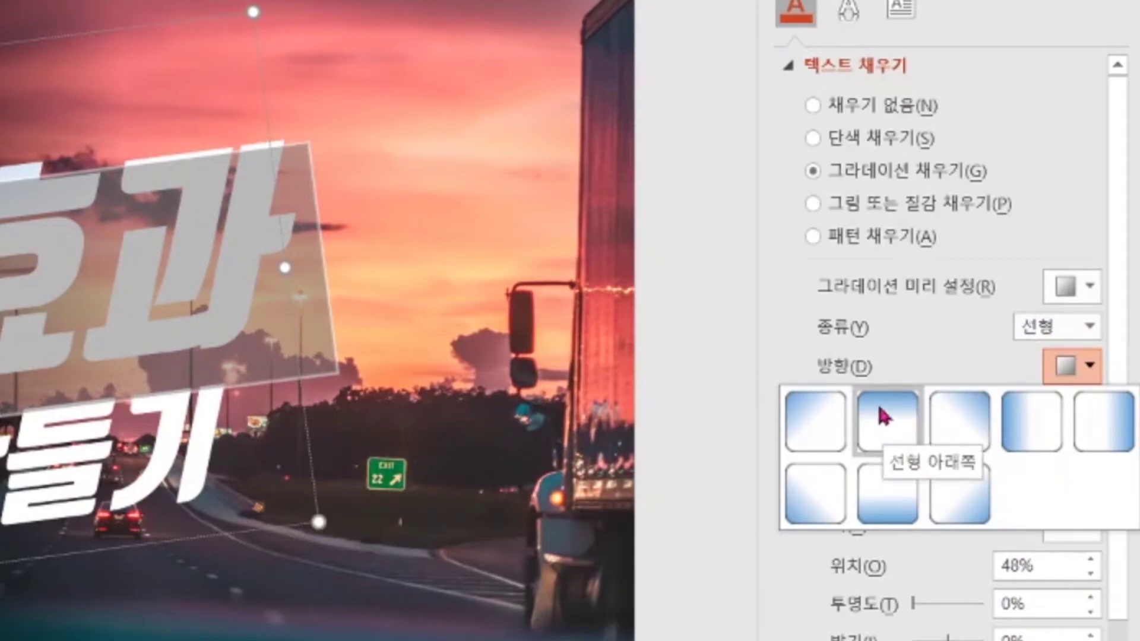
click(884, 417)
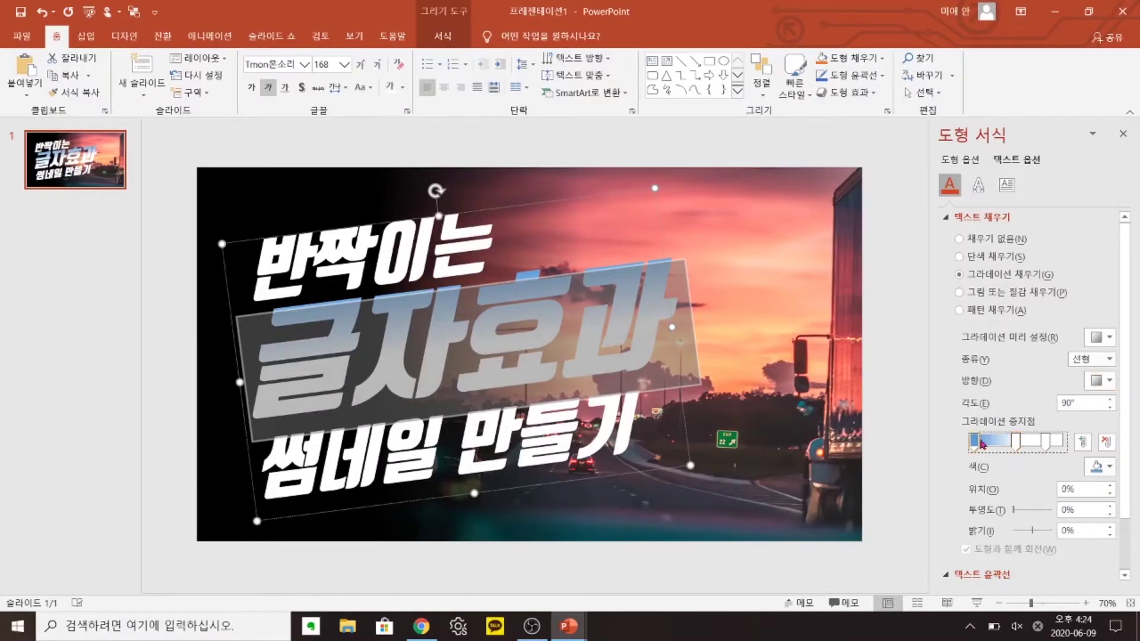
- Colour the "글자효과" gradient's three stops light salmon, pink and purple in order, using the recently used colours
click(1109, 467)
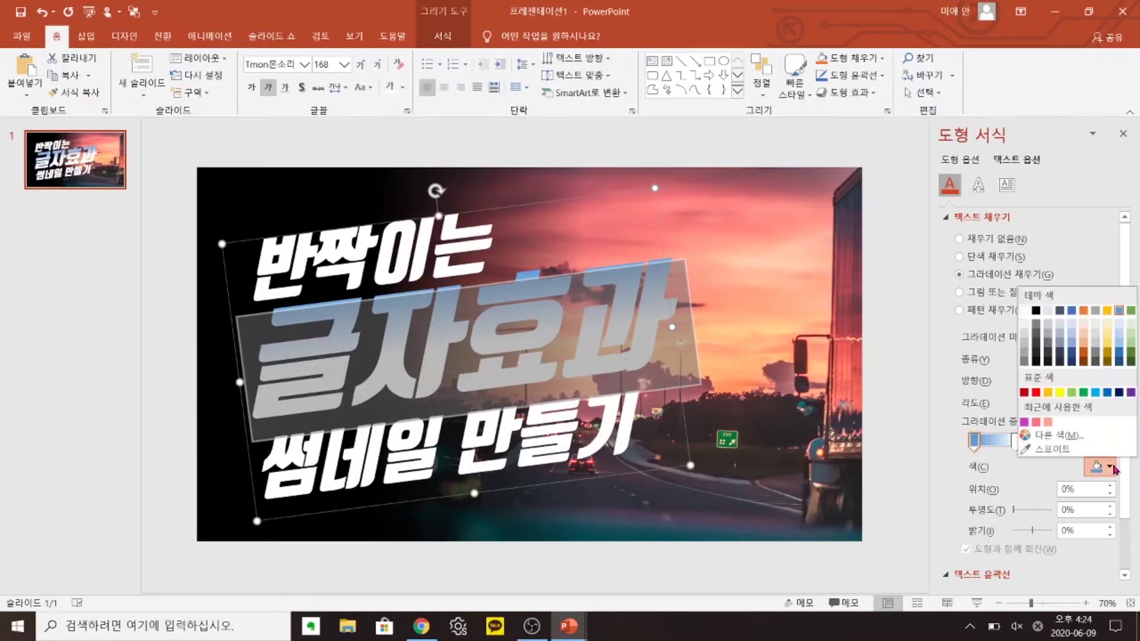
click(1048, 422)
click(1016, 444)
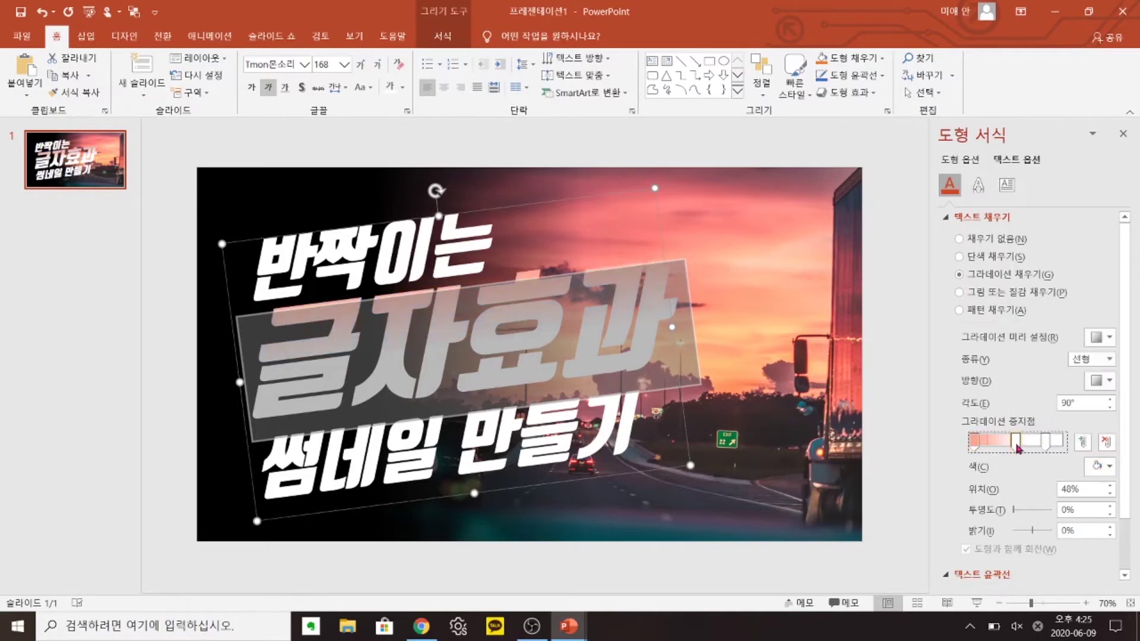
click(1109, 468)
click(1056, 426)
click(1045, 442)
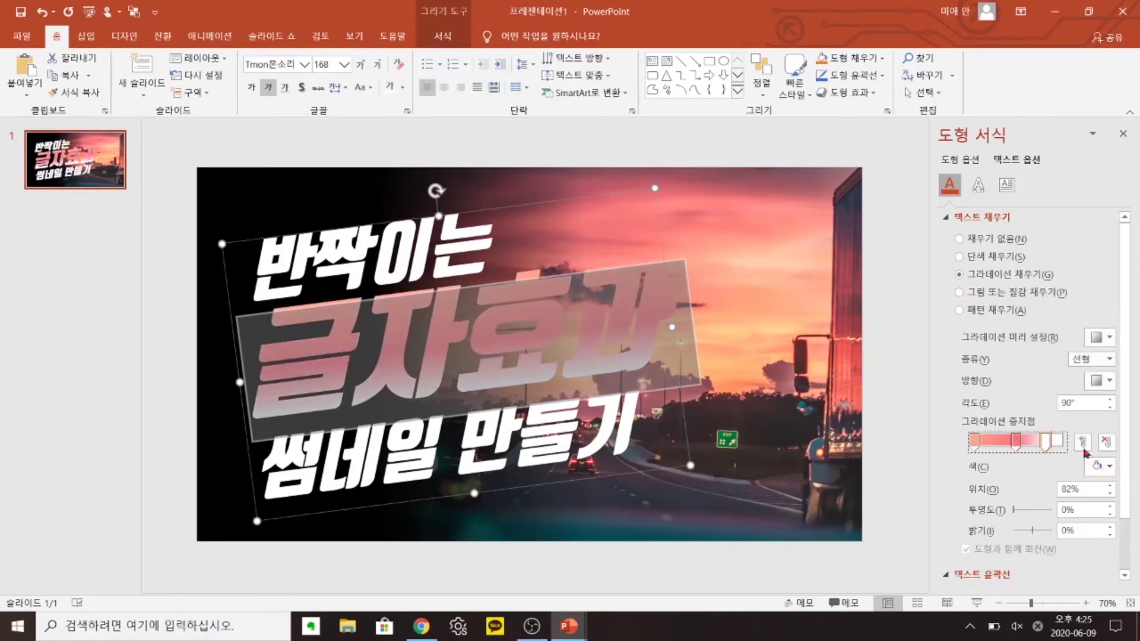
click(1099, 467)
click(1052, 426)
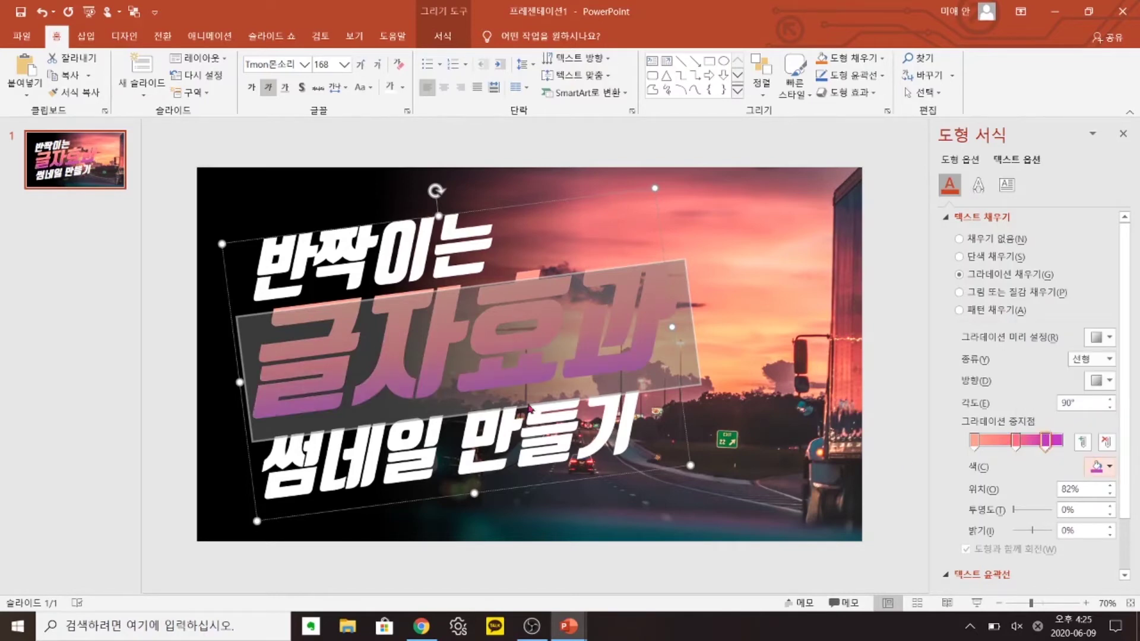
- Apply the fourth top bevel effect (위쪽 입체) to the title text, 6.5 pt wide and 3 pt high, with a 4.5 pt depth
click(476, 209)
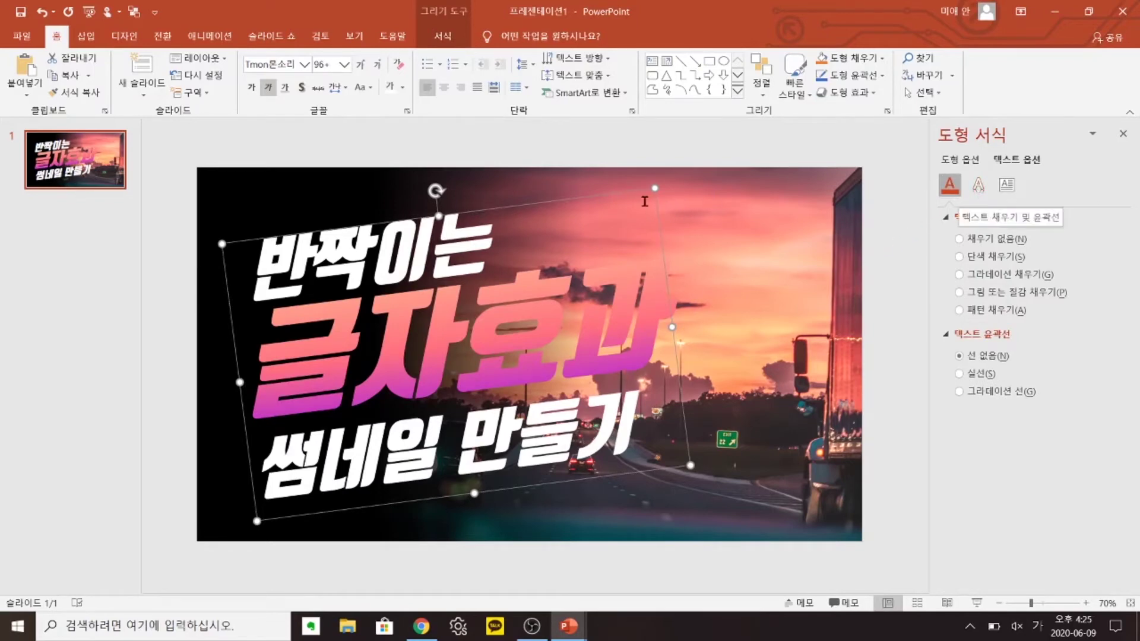
right_click(532, 203)
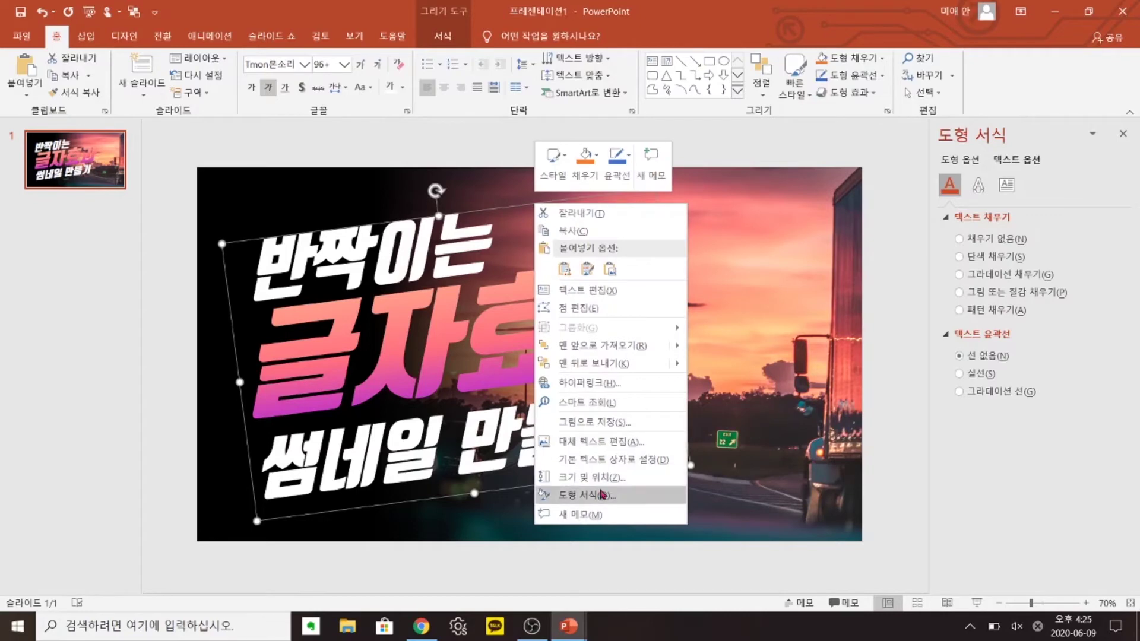
click(617, 496)
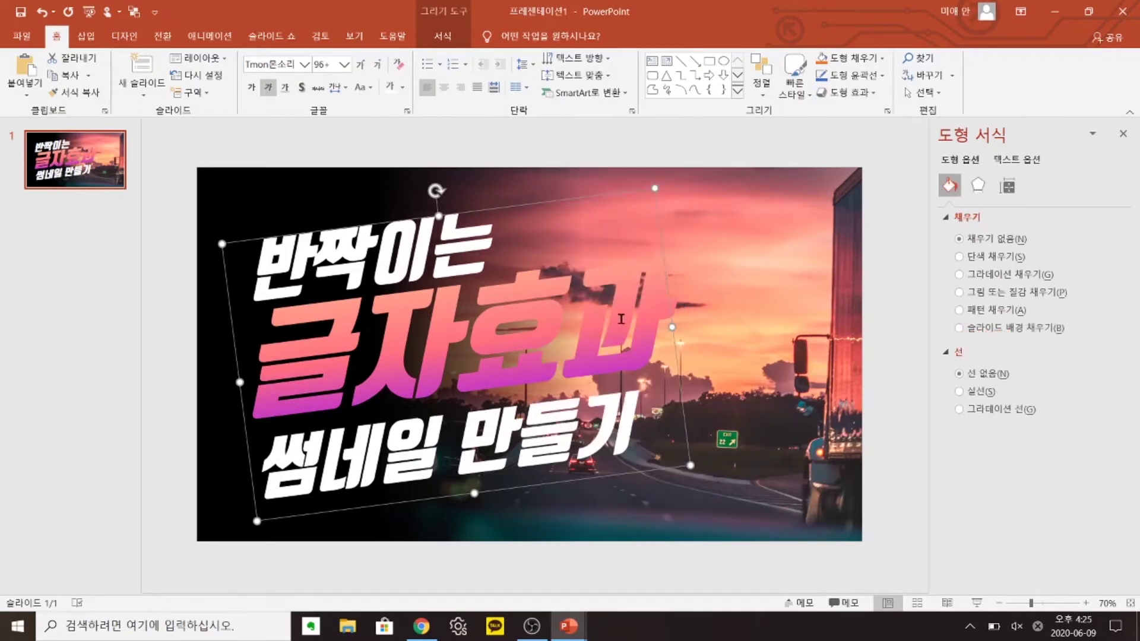
click(1017, 161)
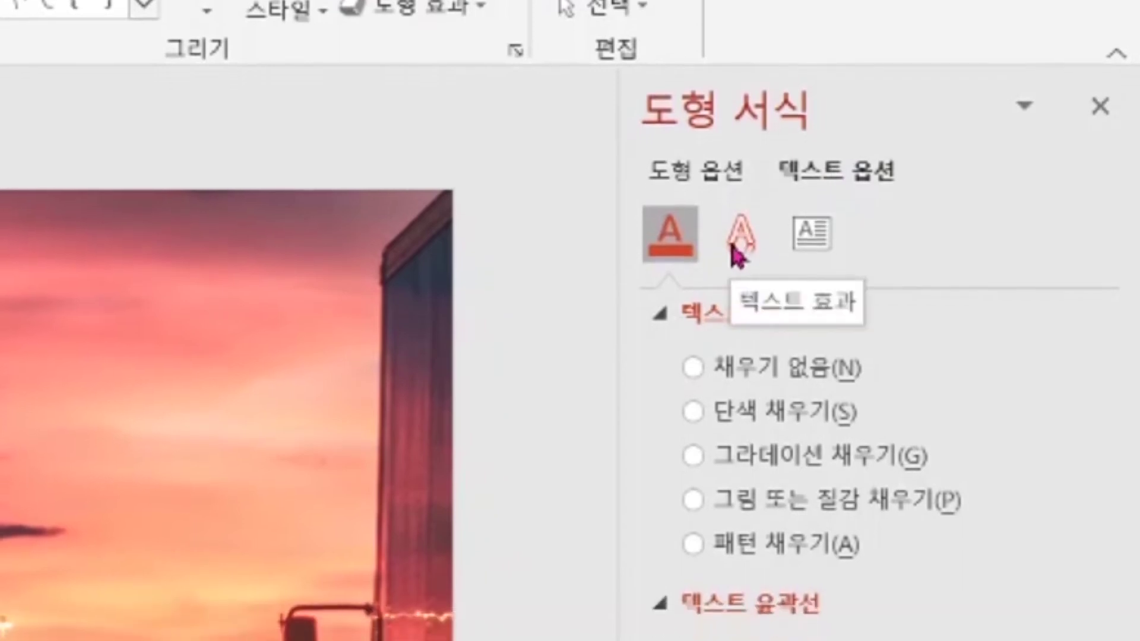
click(741, 193)
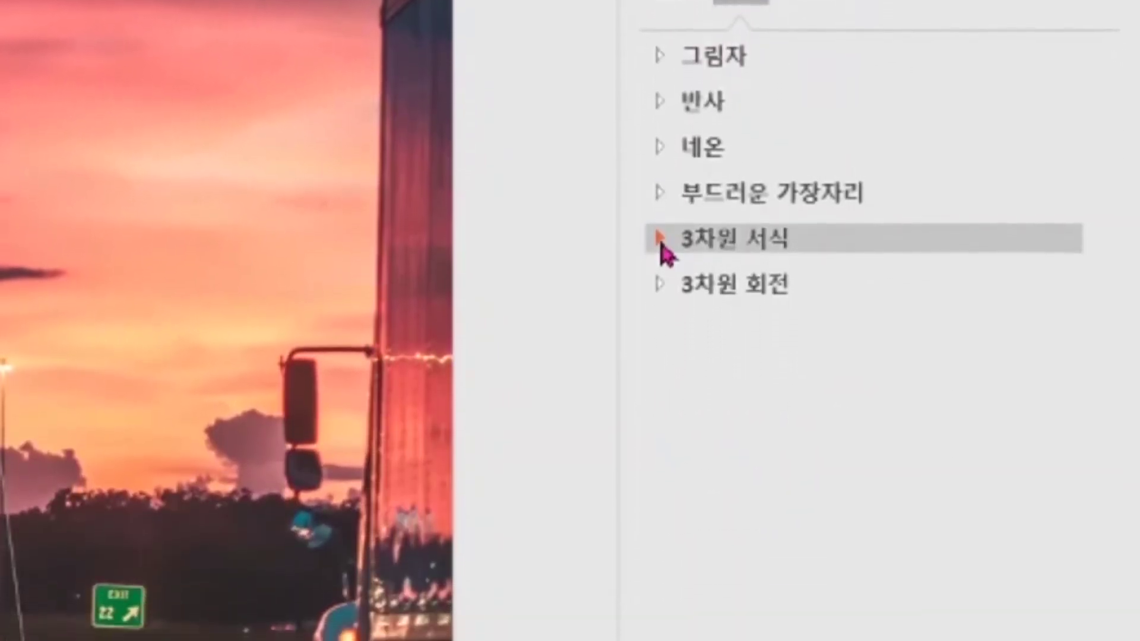
click(662, 296)
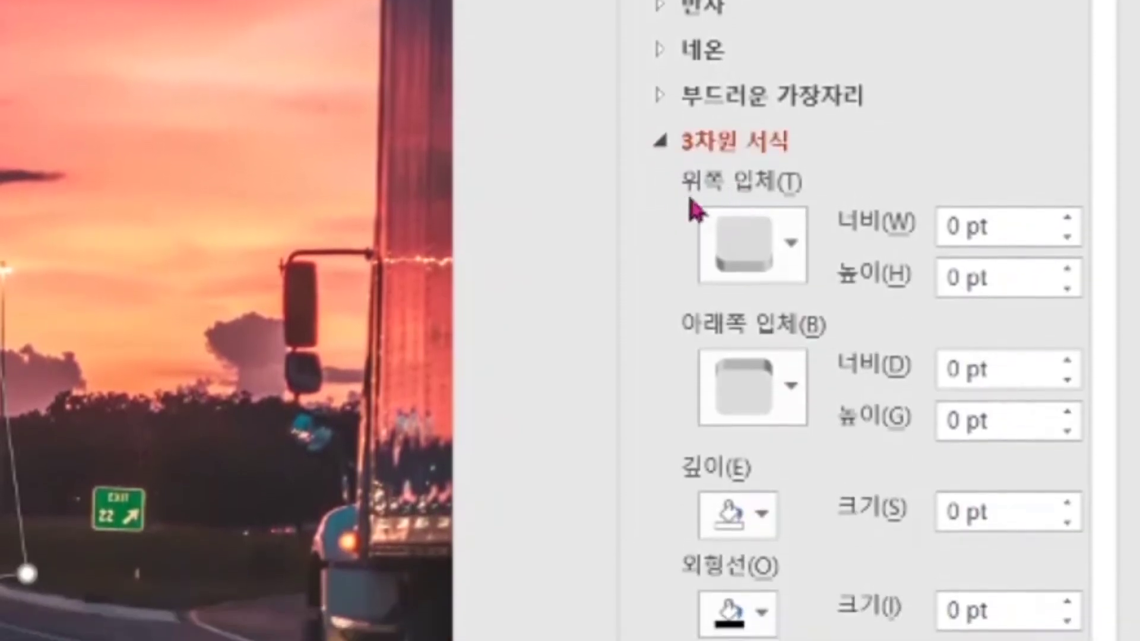
click(790, 218)
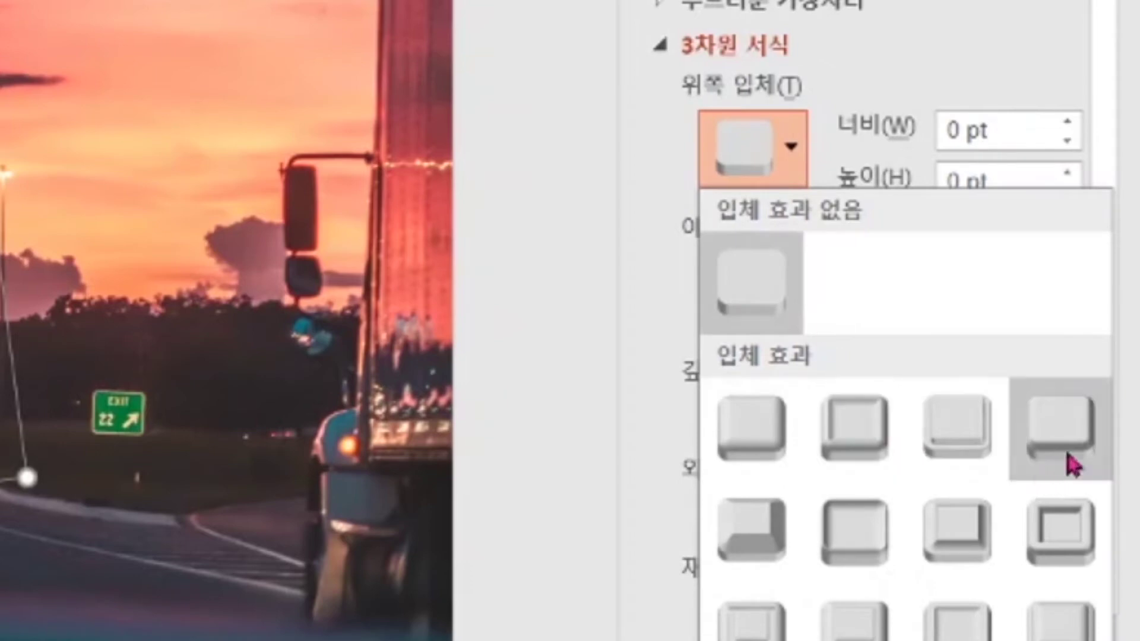
click(1039, 402)
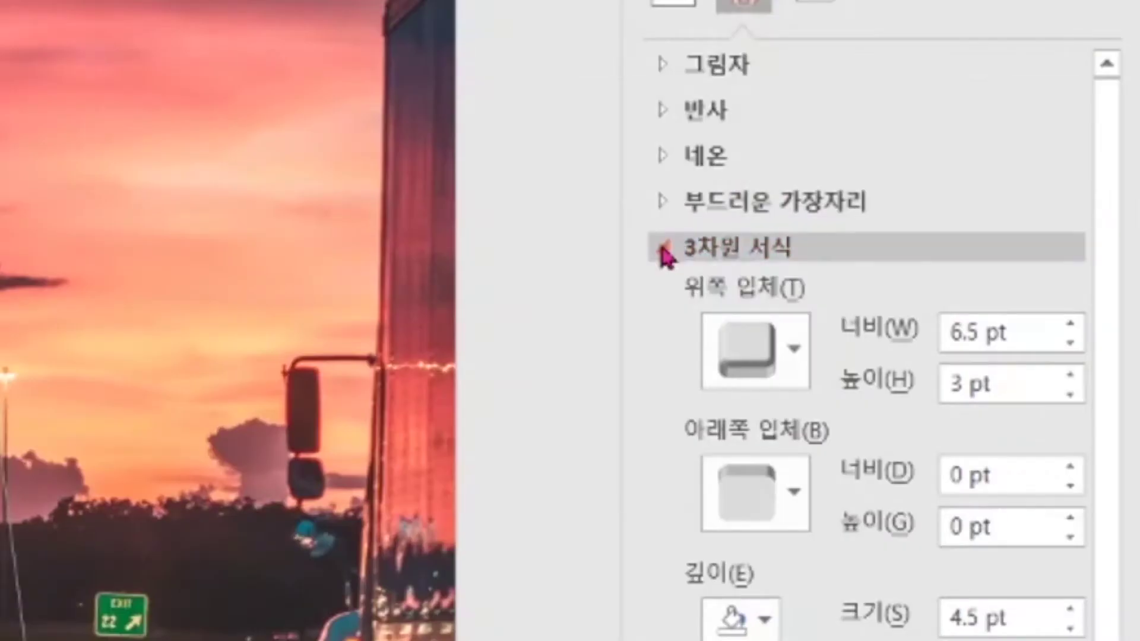
- Give the title text the 3-D rotation preset 원근감: 오른쪽 (perspective right) and close the formatting settings
click(948, 292)
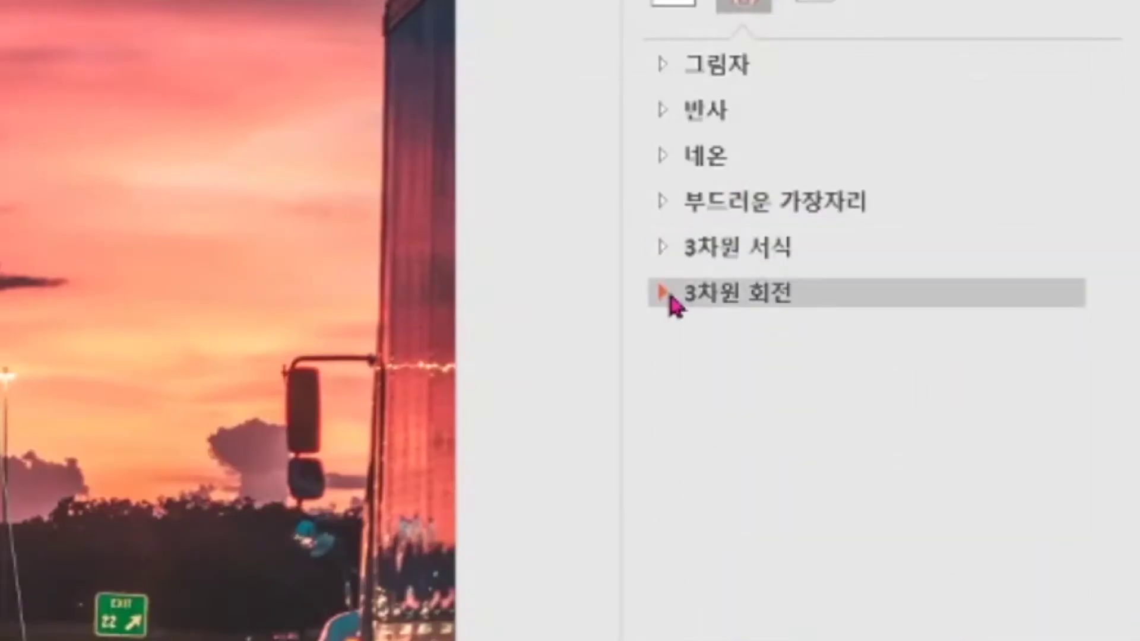
click(673, 303)
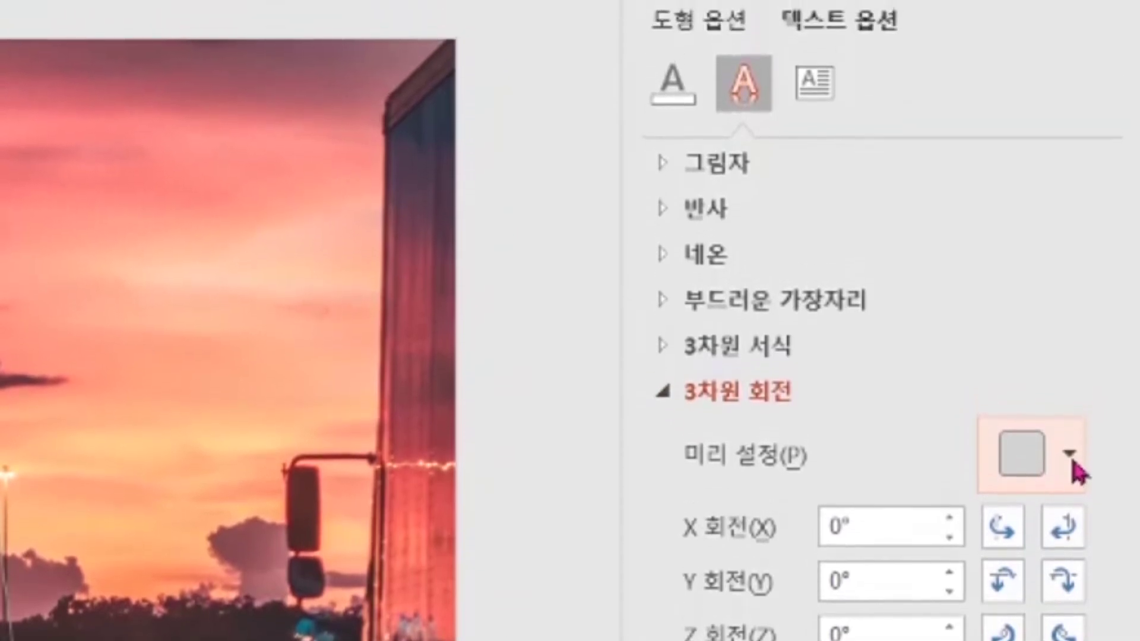
click(1070, 457)
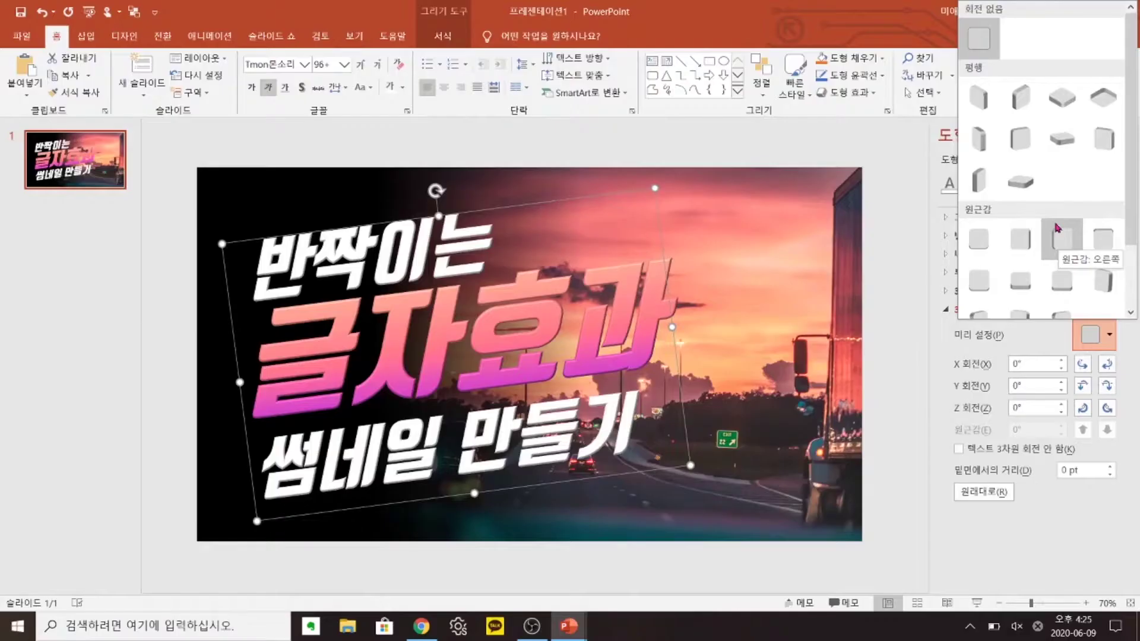
click(938, 252)
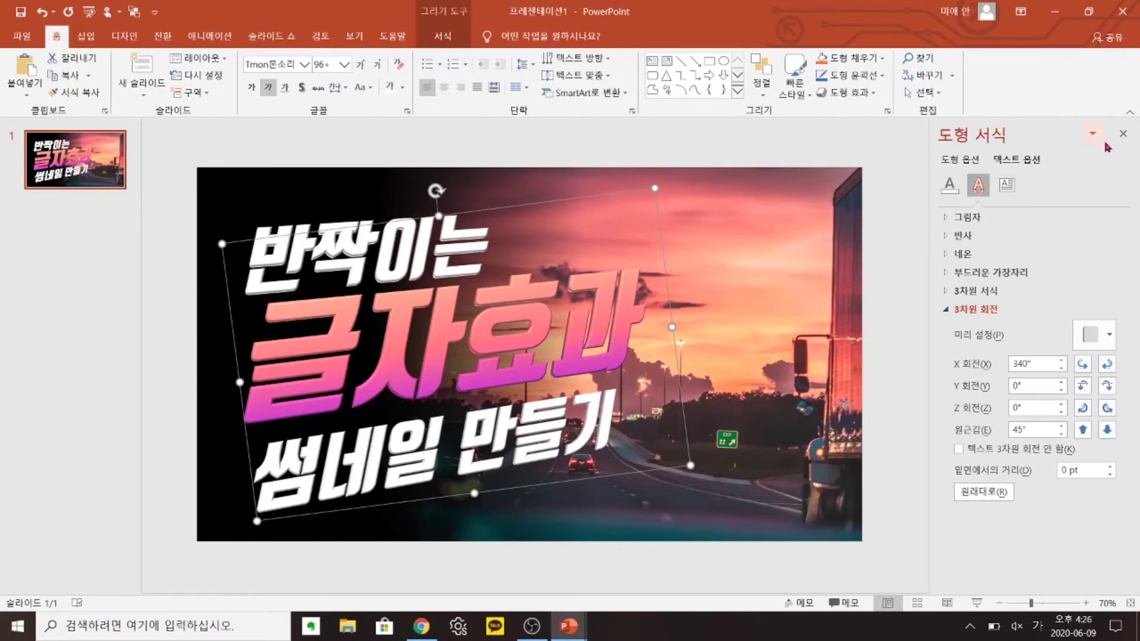
click(1124, 132)
click(902, 402)
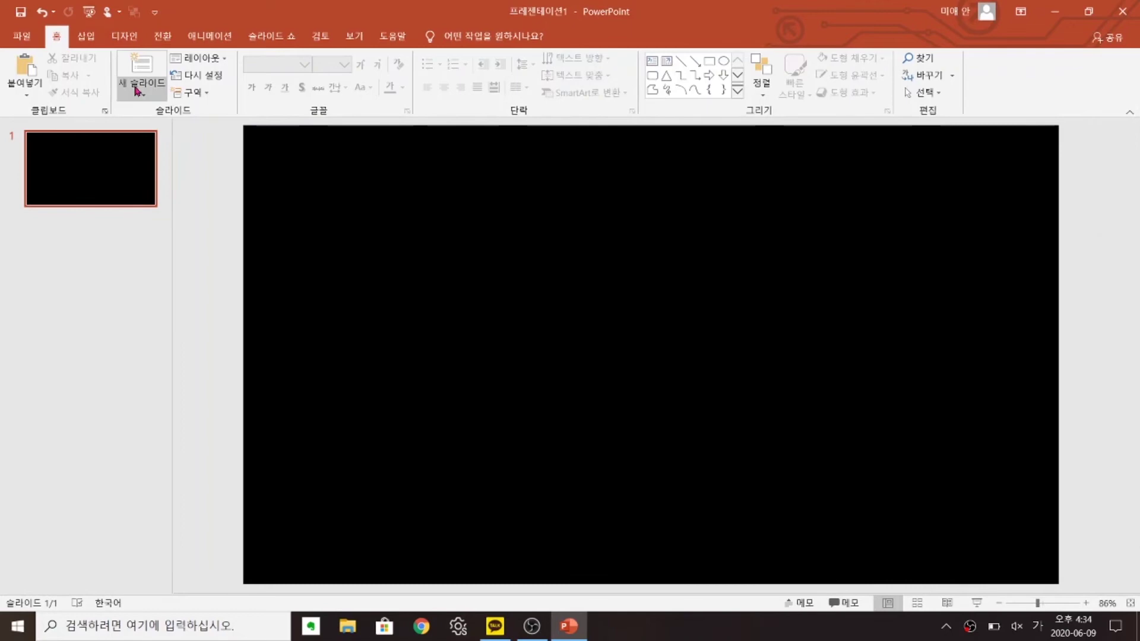
- Draw a circle about 3 cm wide and 2.9 cm high on the black slide
click(86, 35)
click(246, 98)
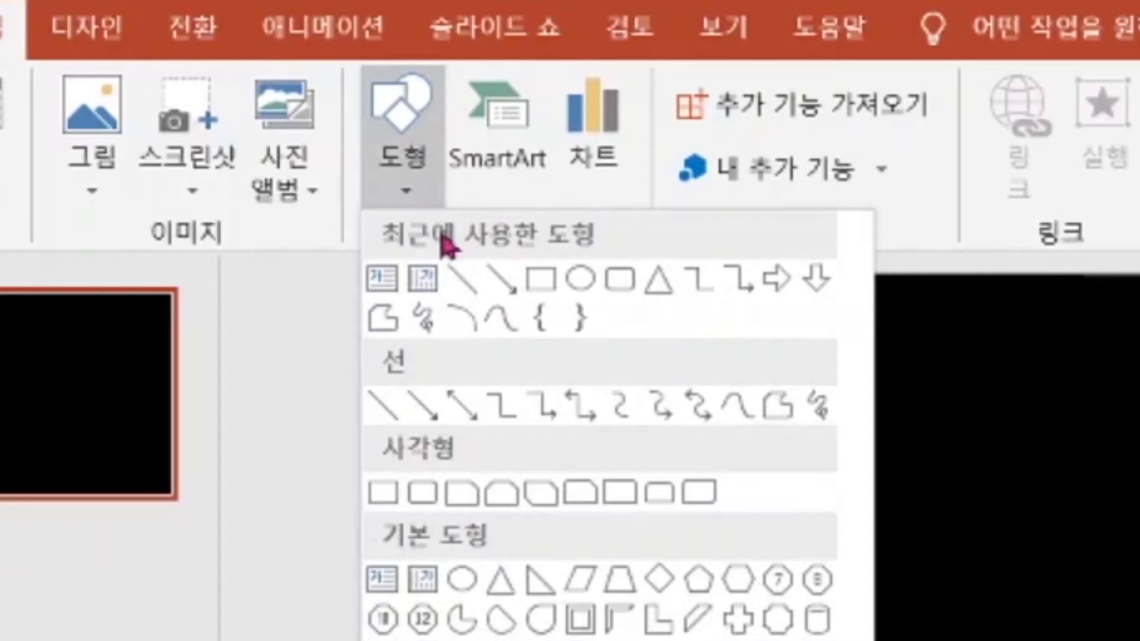
click(580, 277)
drag(482, 268, 556, 336)
- Give the circle a gradient fill of the path type (경로형)
right_click(536, 294)
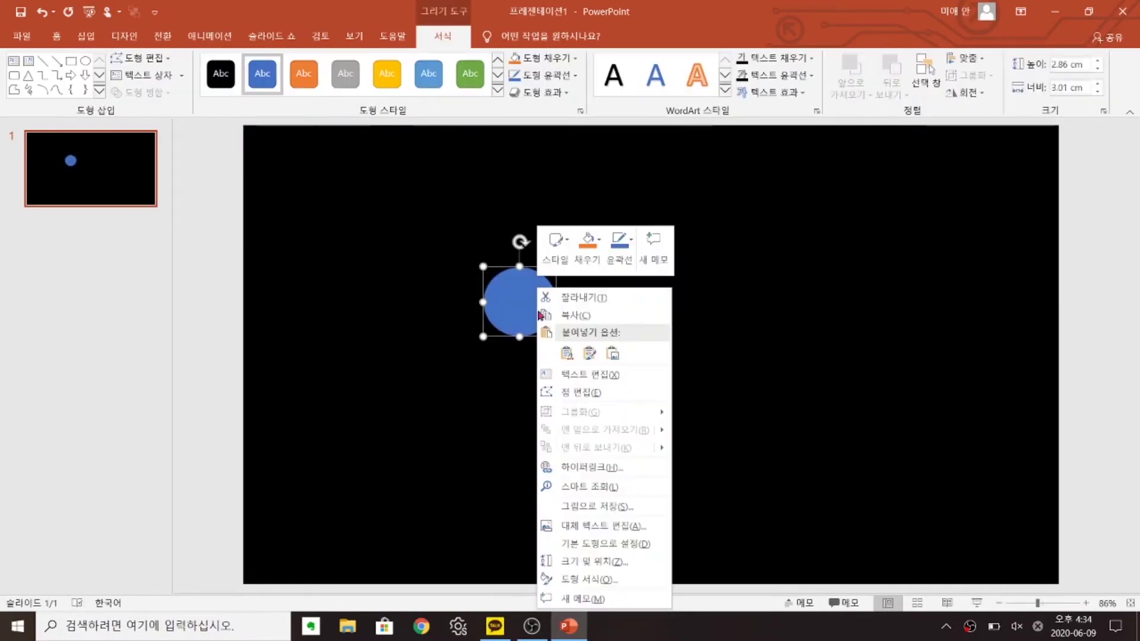
click(603, 580)
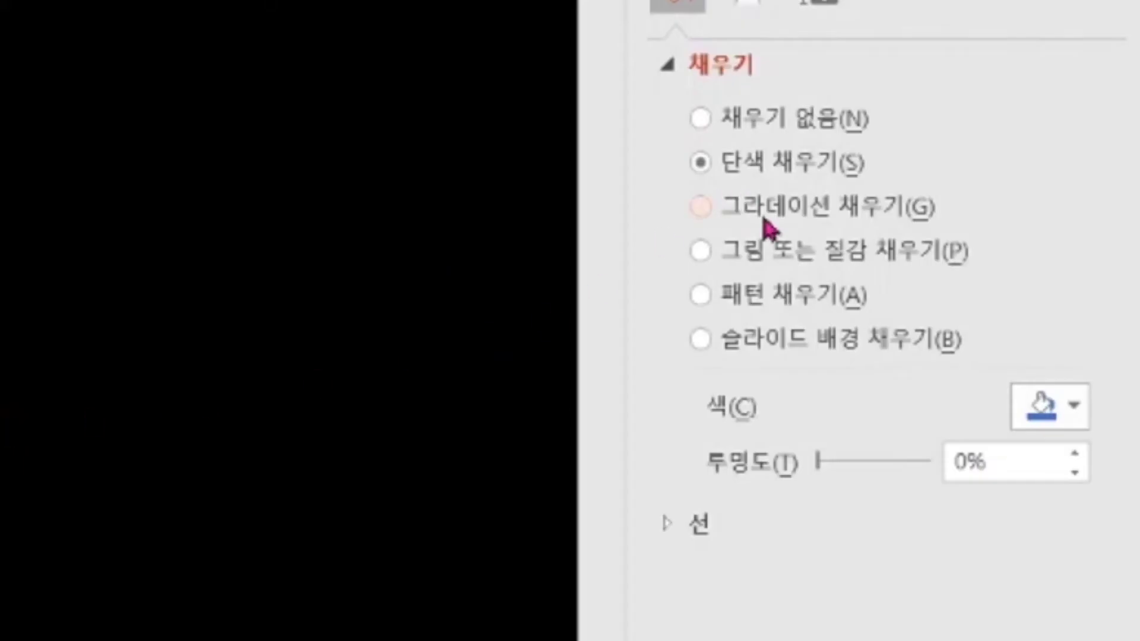
click(984, 279)
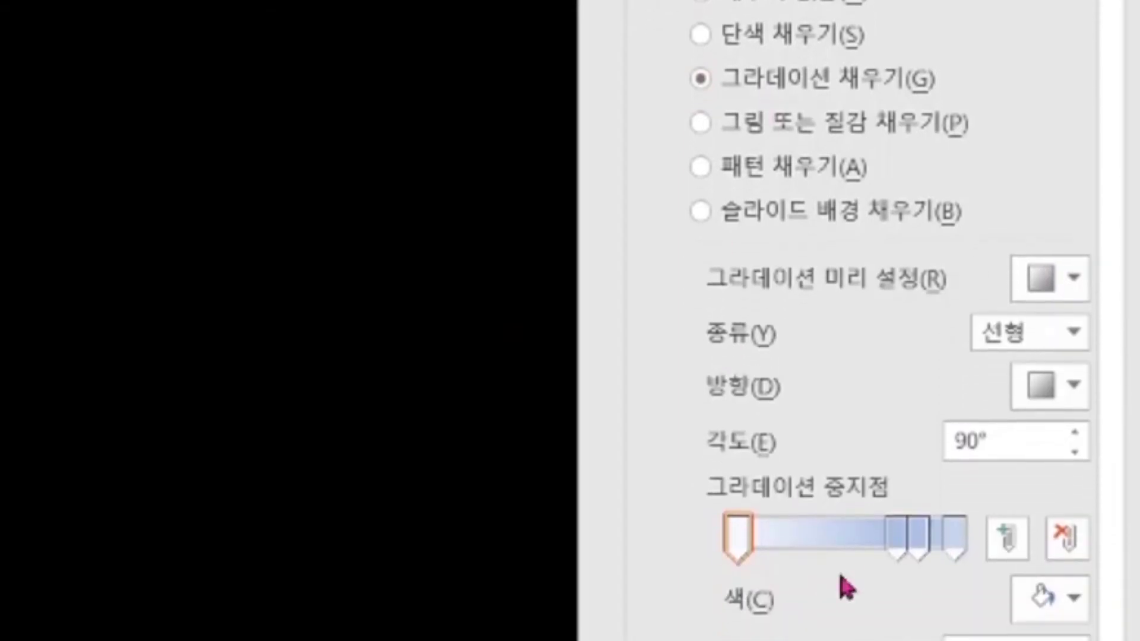
click(1073, 460)
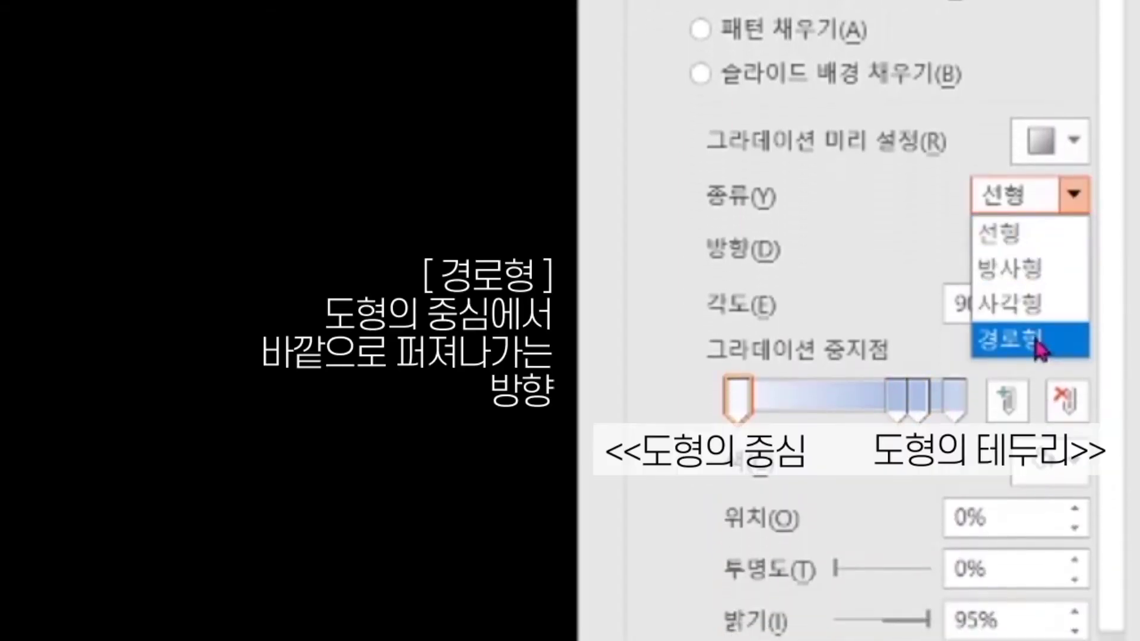
click(1040, 351)
- Remove the circle's gradient stop at 83% and colour the remaining stops white
click(922, 400)
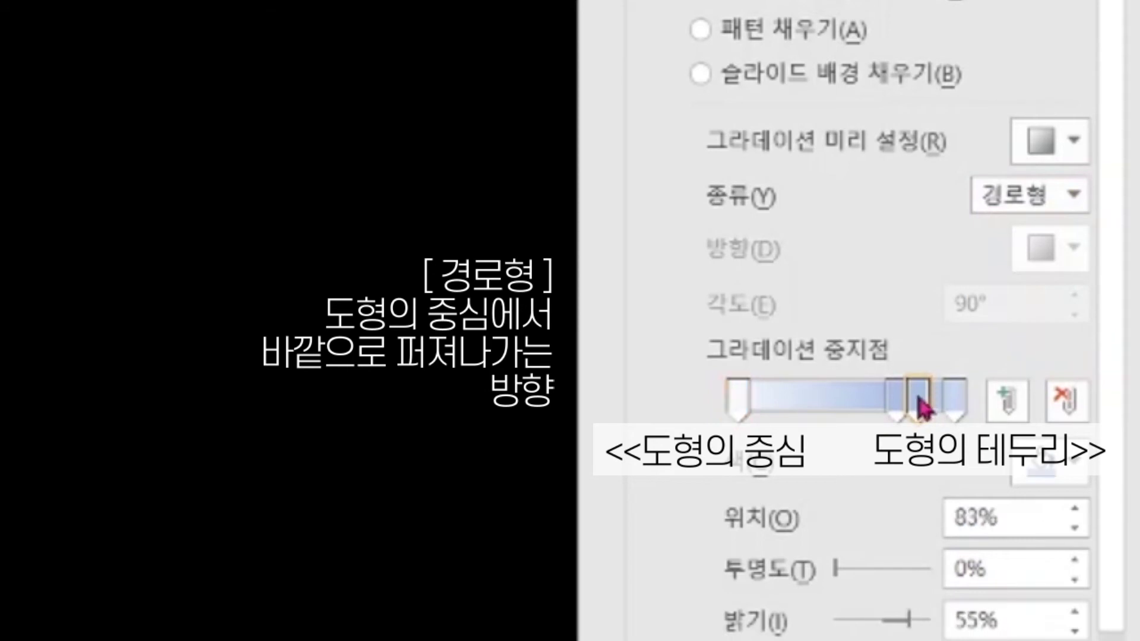
click(1065, 409)
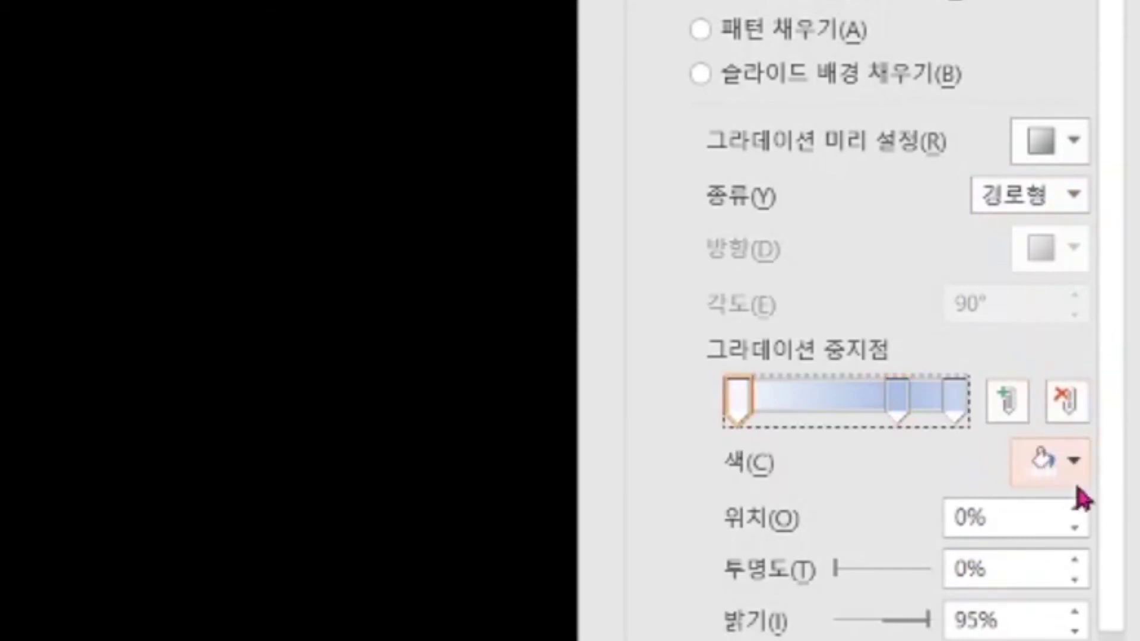
click(1036, 478)
click(861, 149)
click(956, 400)
click(1049, 461)
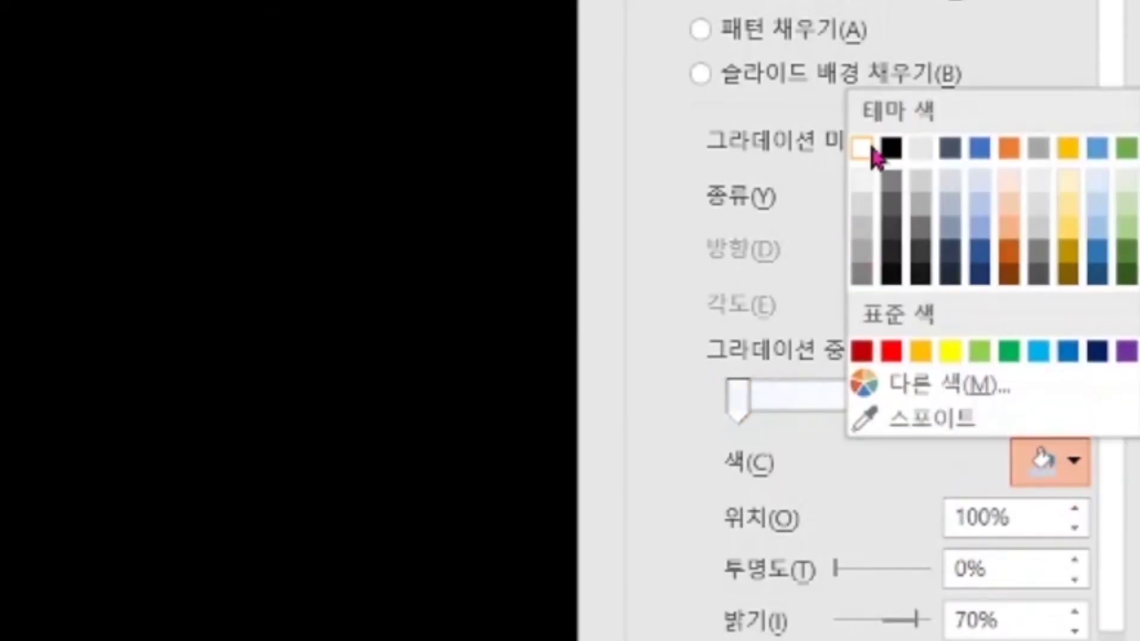
click(862, 150)
- Set the last gradient stop's transparency to 100% and the middle stop's to 60%, moving the middle stop to position 52%
drag(834, 429, 896, 430)
click(894, 262)
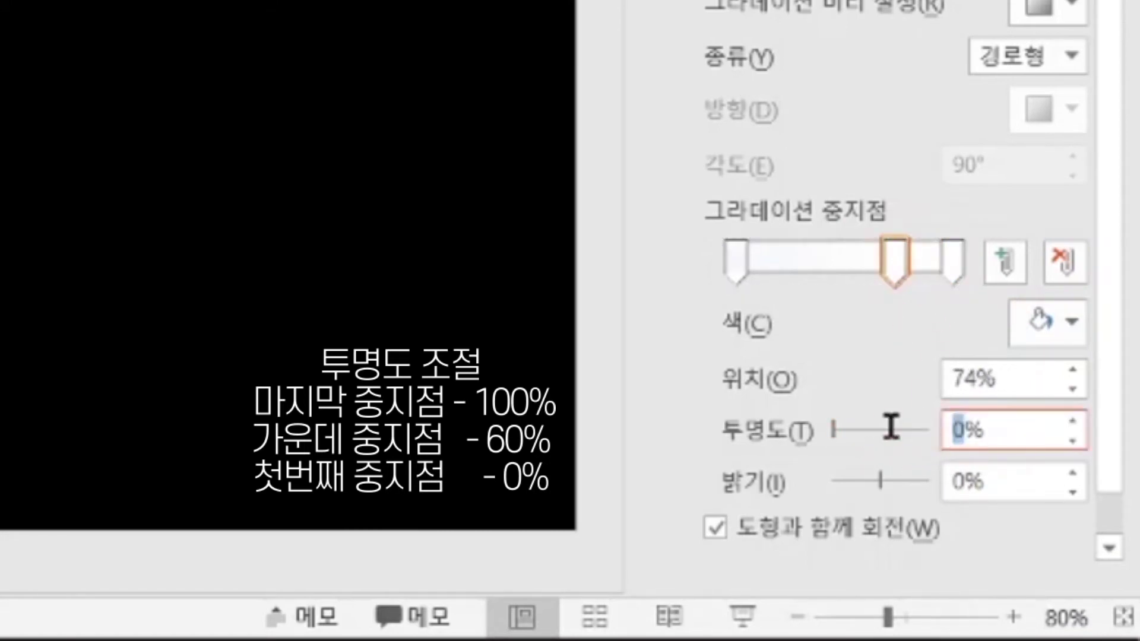
text(60)
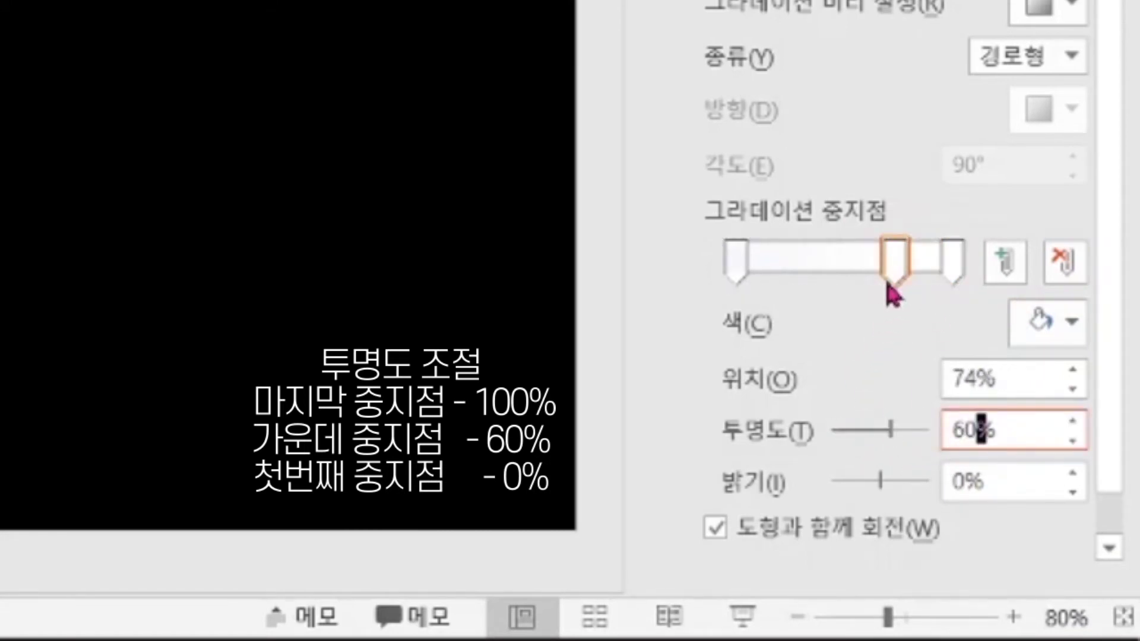
drag(890, 290, 842, 270)
- Remove the circle's outline by setting it to no line (선 없음)
scroll(709, 523, down, 2)
scroll(710, 523, down, 5)
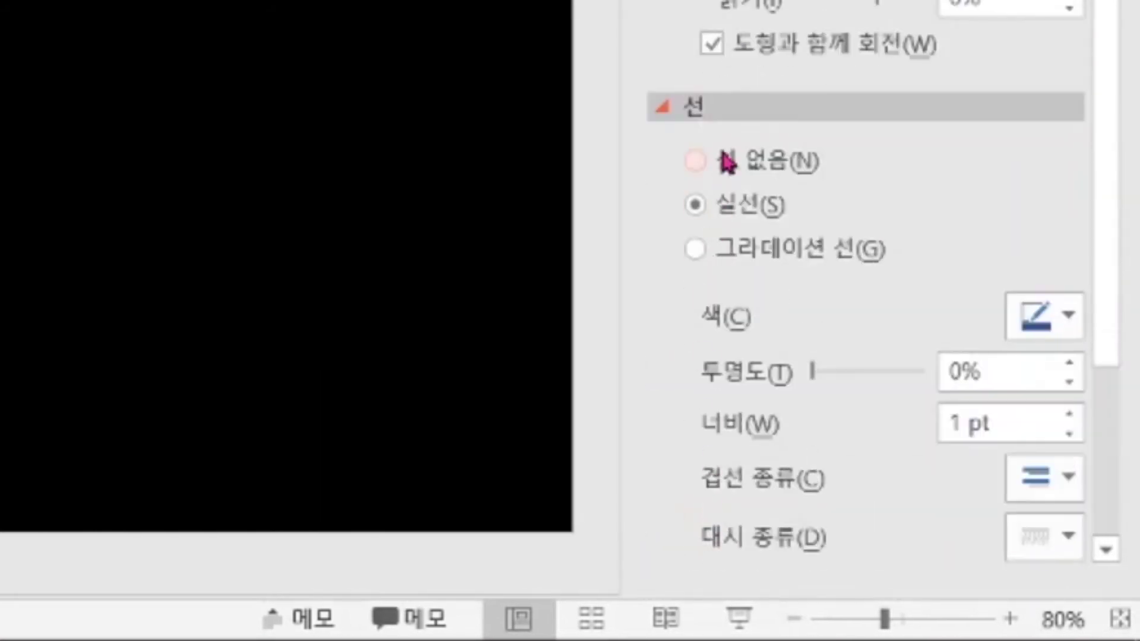
click(783, 172)
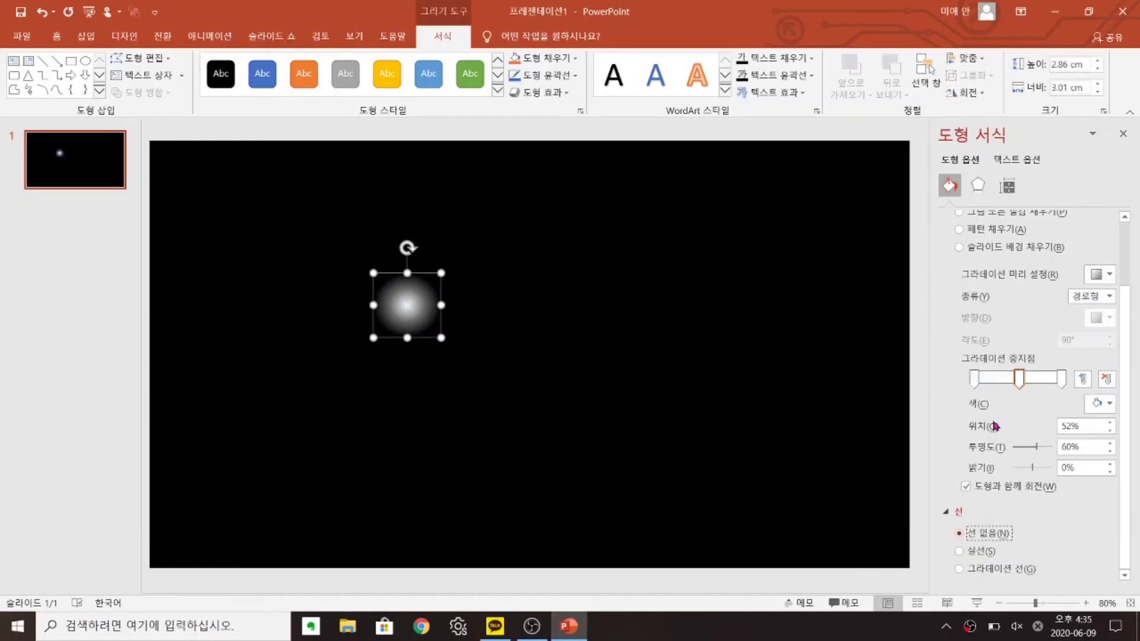
- Duplicate the glowing circle, stretching one into a wide, thin horizontal streak and centring the other on it at about 3.6 × 3.27 cm
click(405, 308)
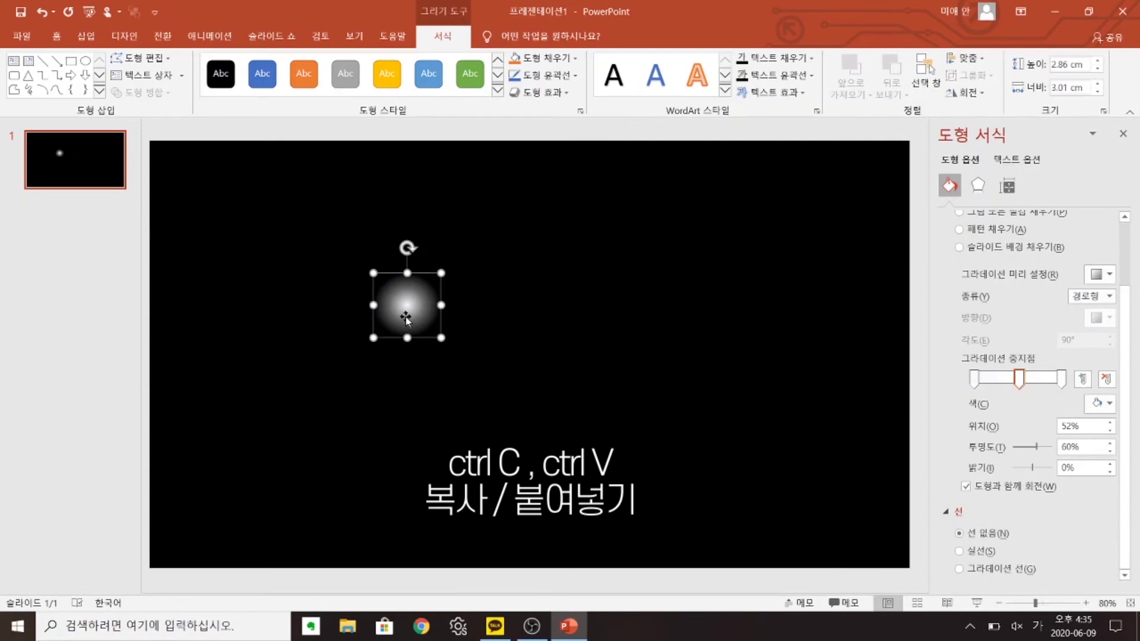
key(ctrl+c)
key(ctrl+v)
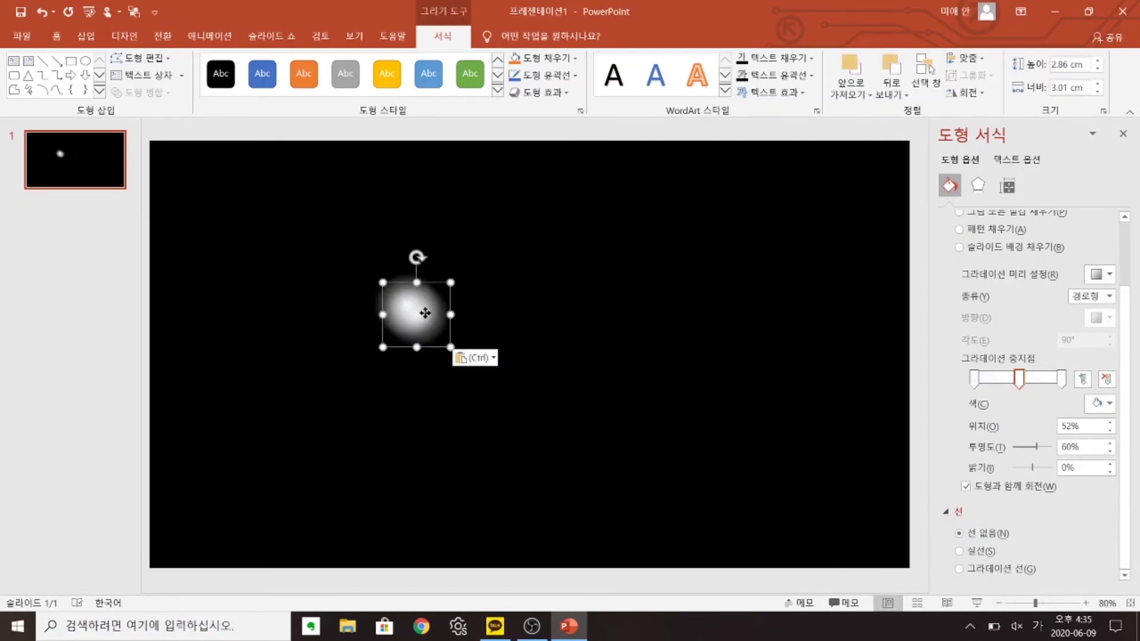
drag(425, 313, 798, 315)
mouse_move(625, 315)
mouse_down()
mouse_move(438, 311)
mouse_move(565, 324)
mouse_up()
mouse_move(411, 301)
mouse_down()
mouse_move(553, 323)
mouse_move(567, 311)
mouse_move(558, 315)
mouse_up()
drag(498, 280, 540, 310)
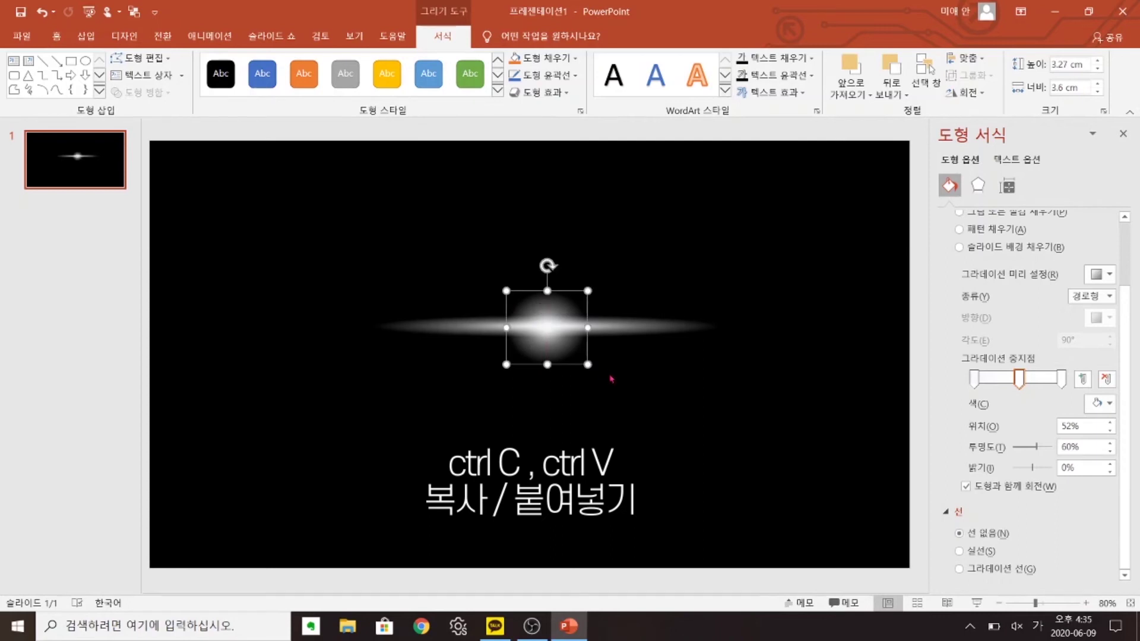
- Duplicate the central glow and place the copy above the right half of the light streak
key(ctrl+c)
key(ctrl+v)
drag(549, 332, 641, 275)
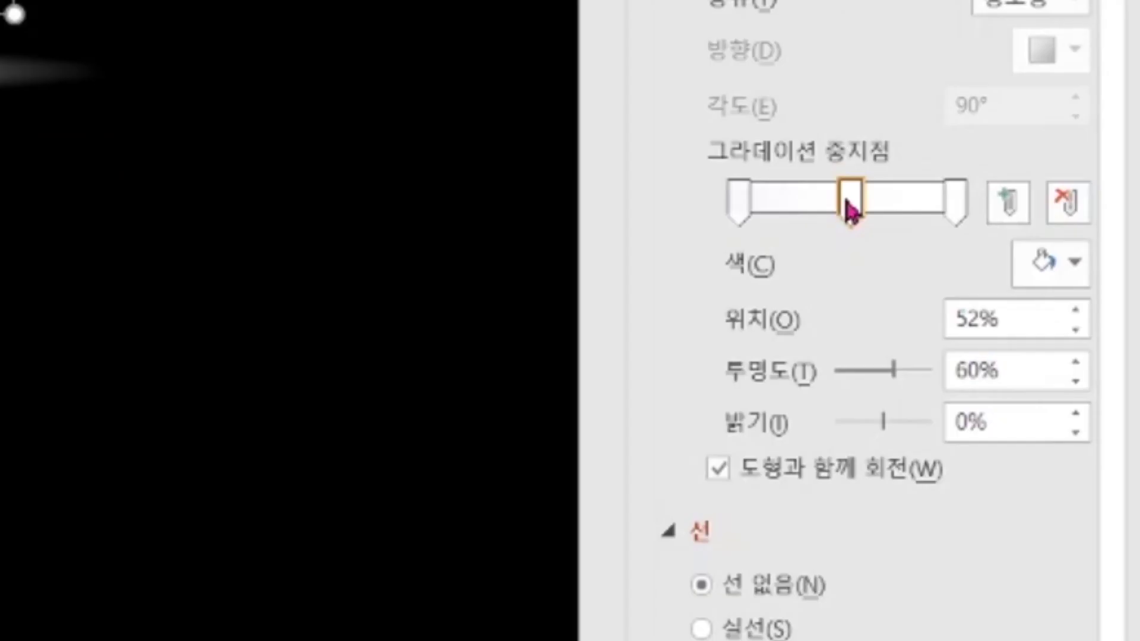
- Set the copied glow's middle stop to 85% transparency at position 32%, and pull its last stop inward to about the middle
click(1019, 380)
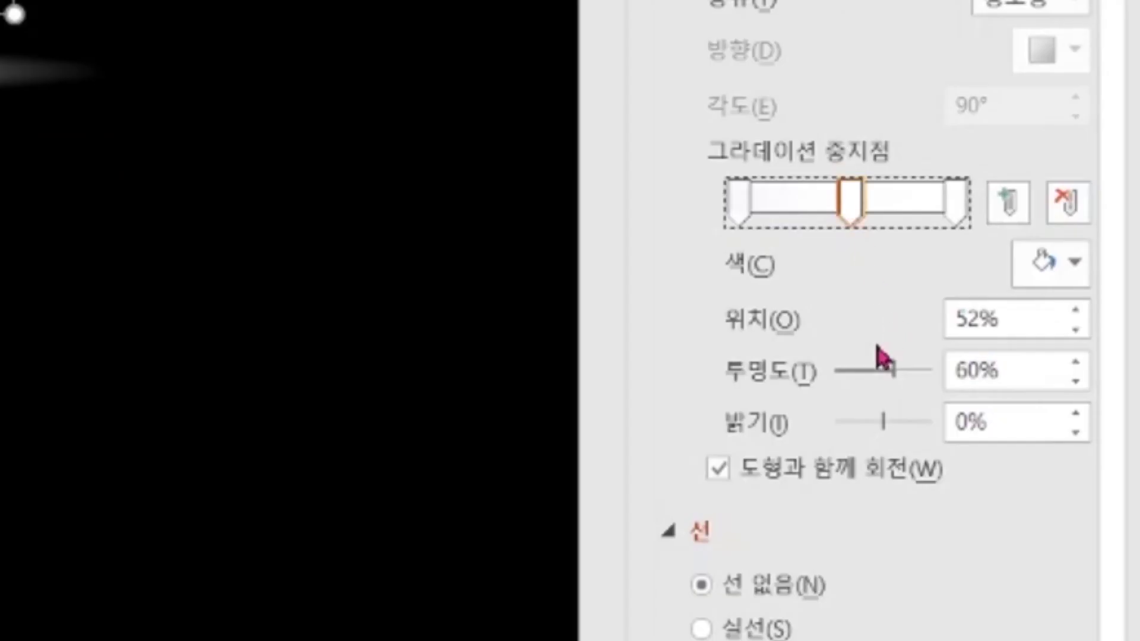
double_click(966, 370)
text(8)
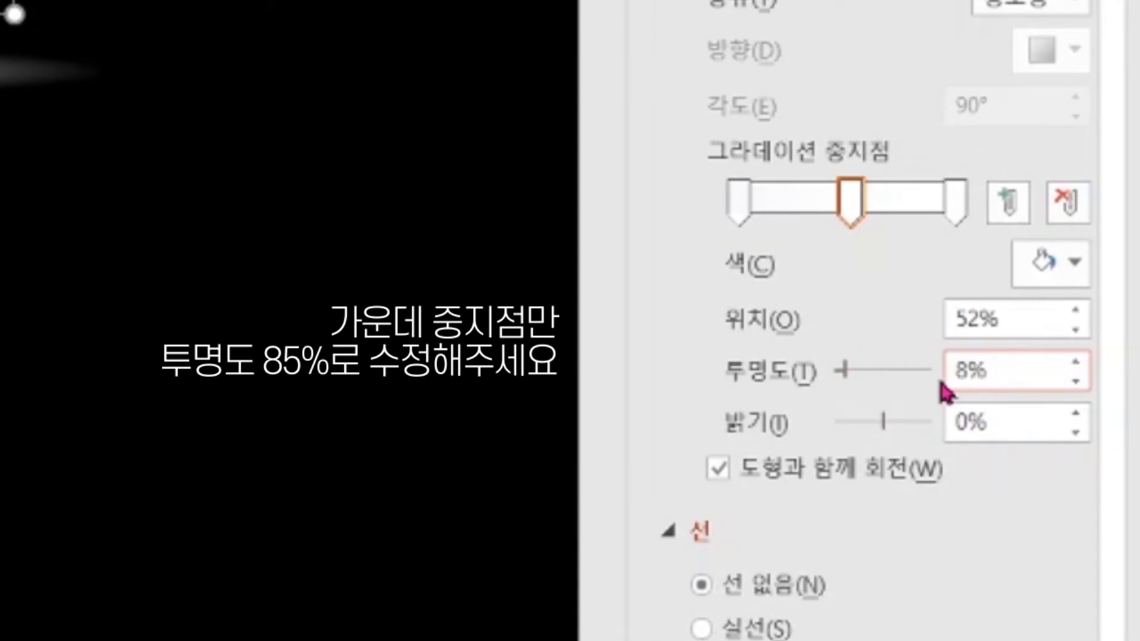
text(5)
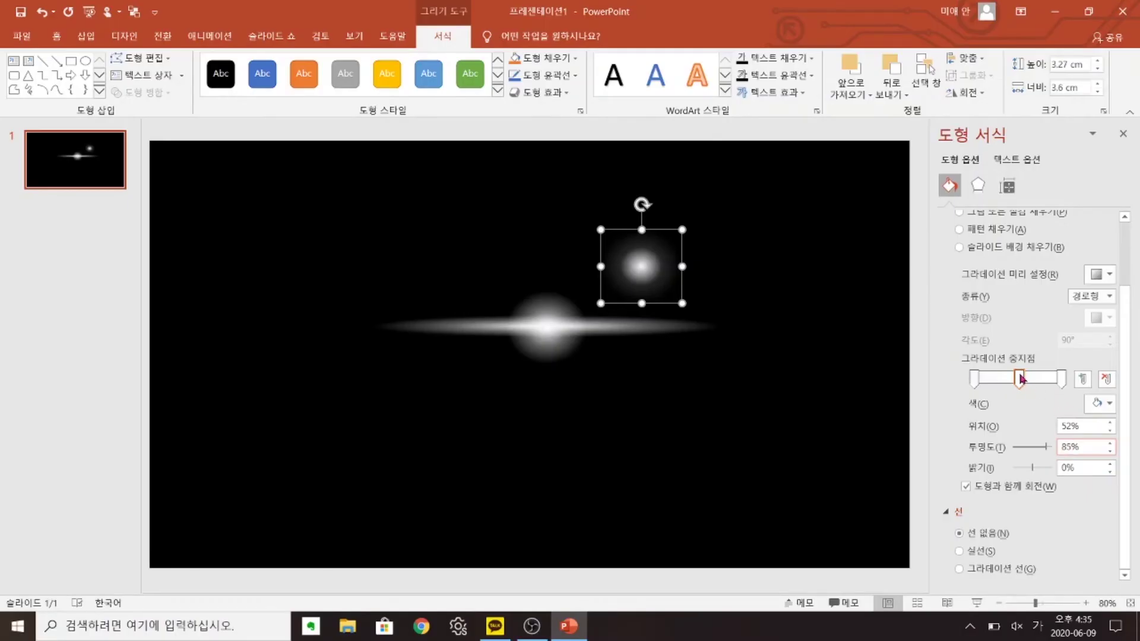
mouse_move(1021, 377)
mouse_down()
mouse_move(1003, 376)
mouse_move(1051, 380)
mouse_move(1002, 387)
mouse_up()
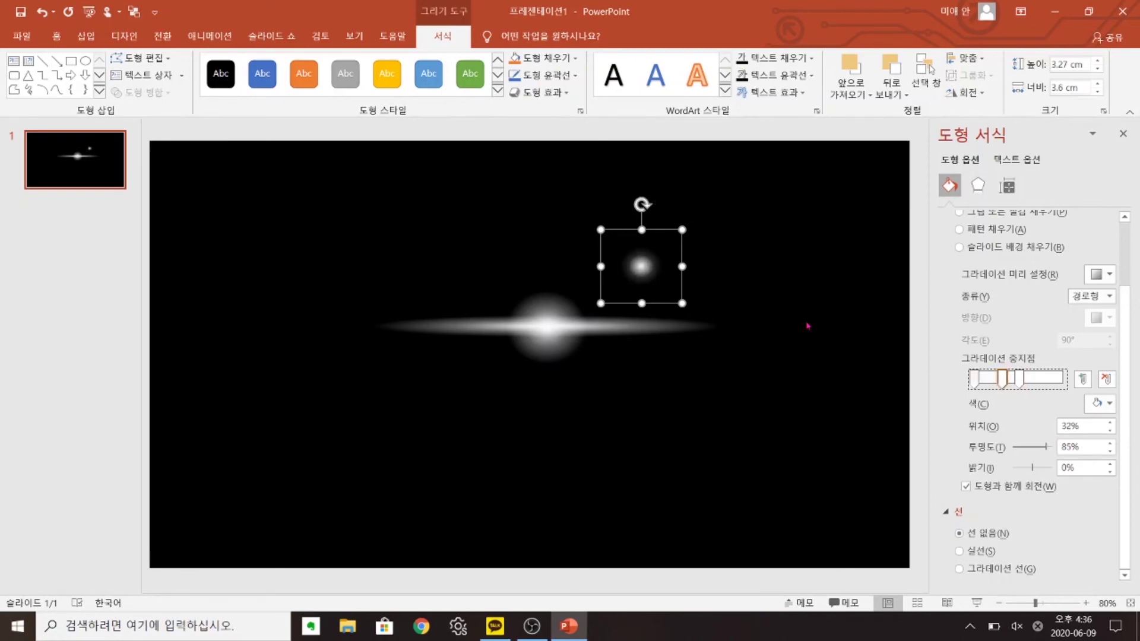
- Move the smaller, brighter glow onto the centre of the light streak
drag(643, 271, 547, 331)
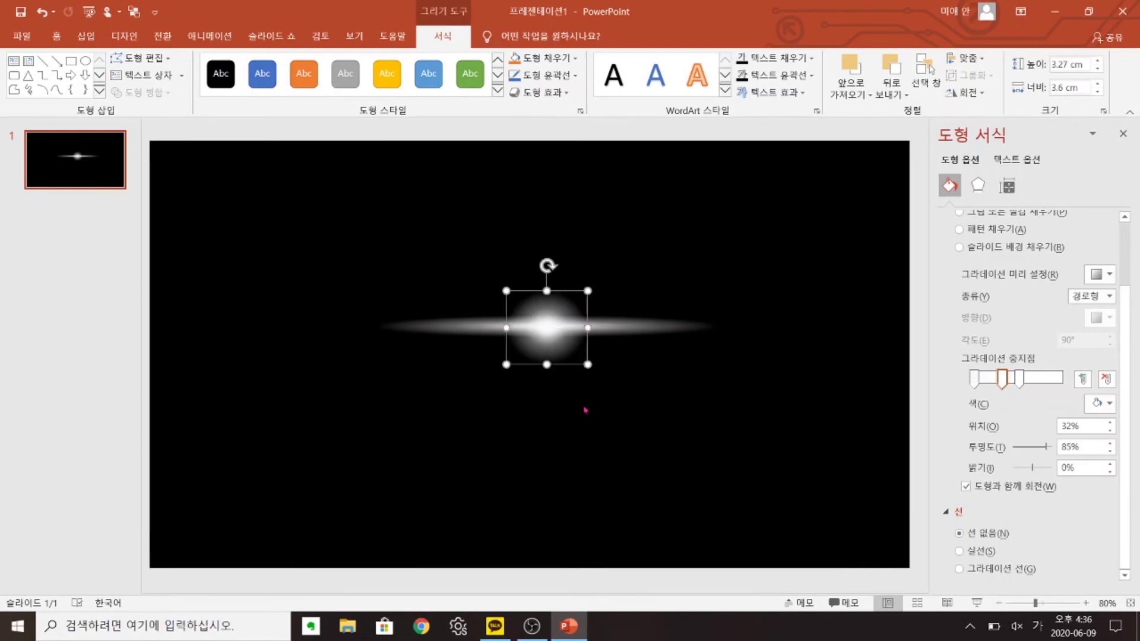
click(655, 295)
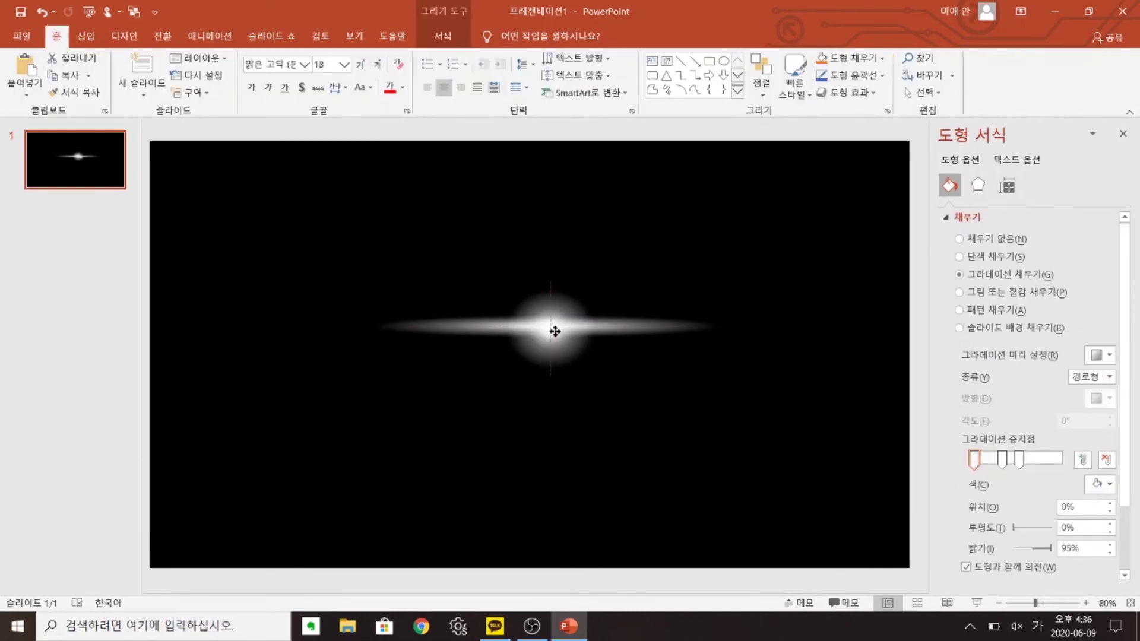
- Centre the bright glow on the light streak and group the streak with both glows into a single flare
drag(550, 332, 554, 333)
click(475, 328)
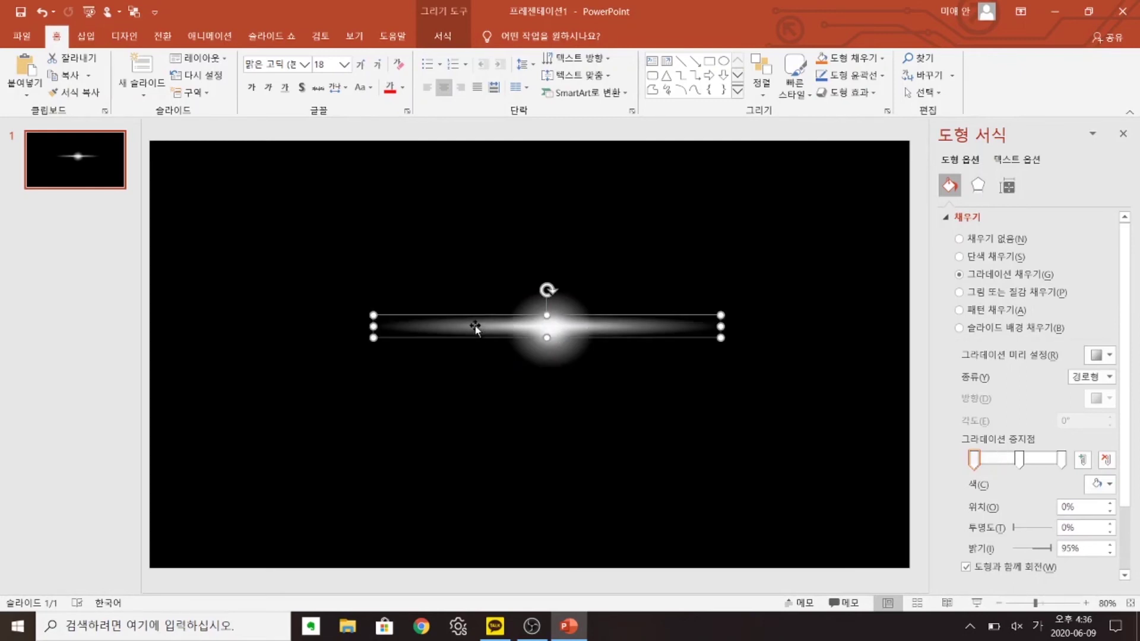
ctrl+click(524, 307)
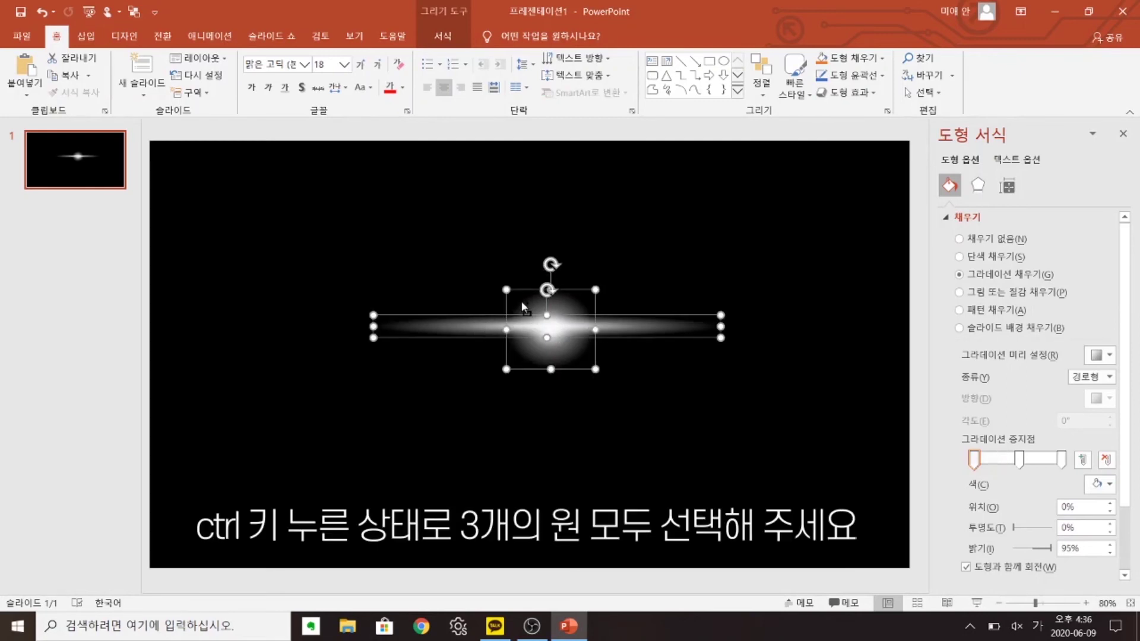
ctrl+click(549, 331)
drag(545, 329, 523, 334)
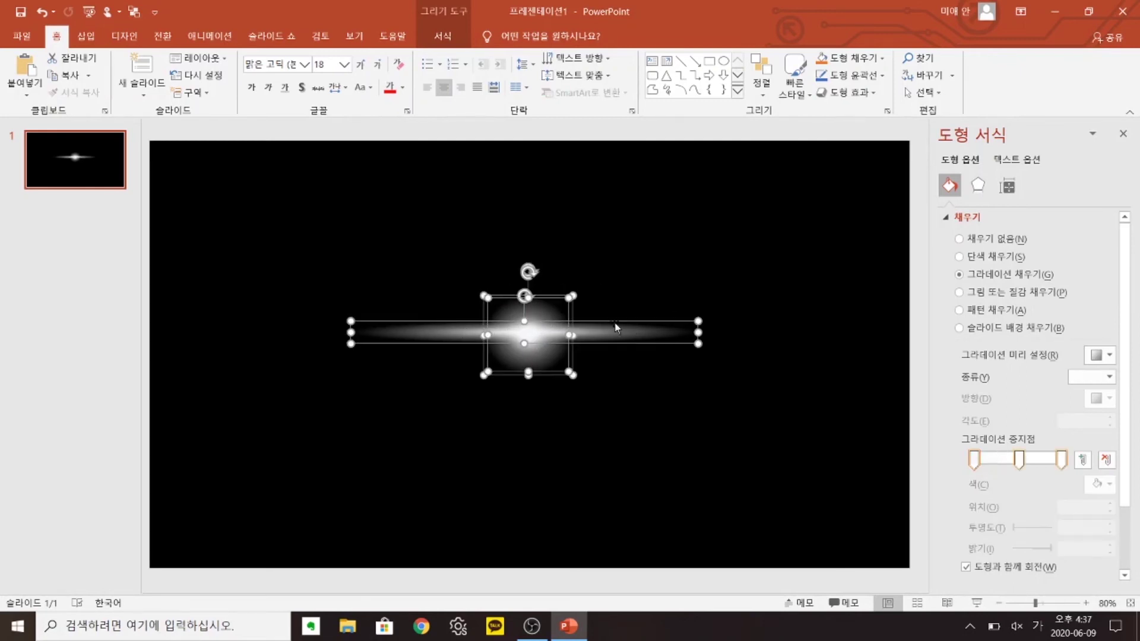
right_click(567, 297)
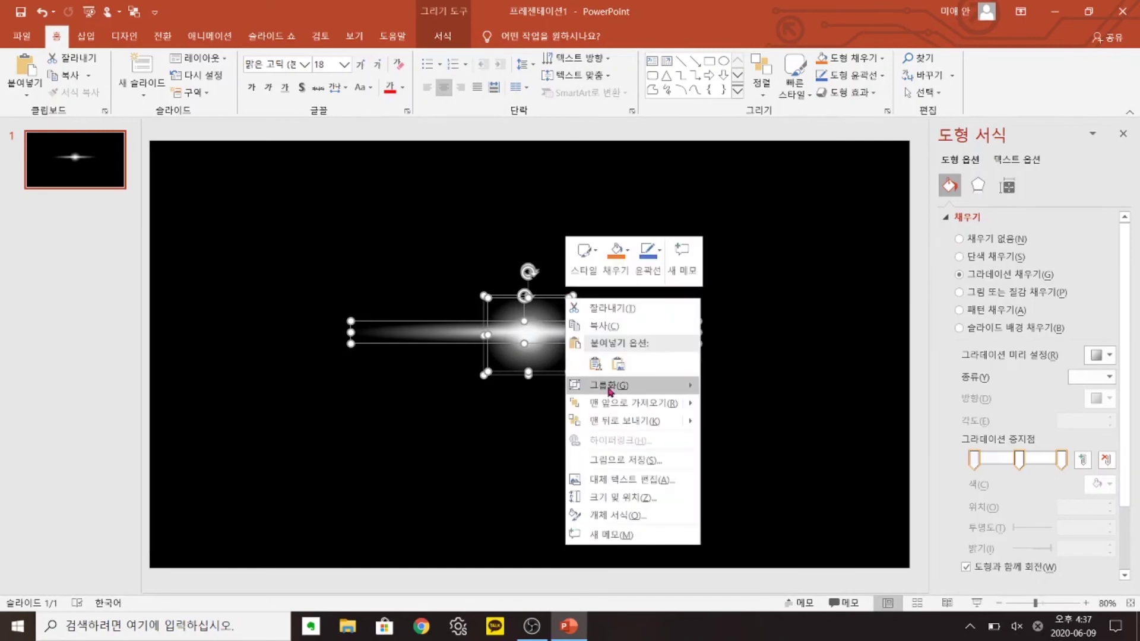
mouse_move(610, 389)
click(742, 389)
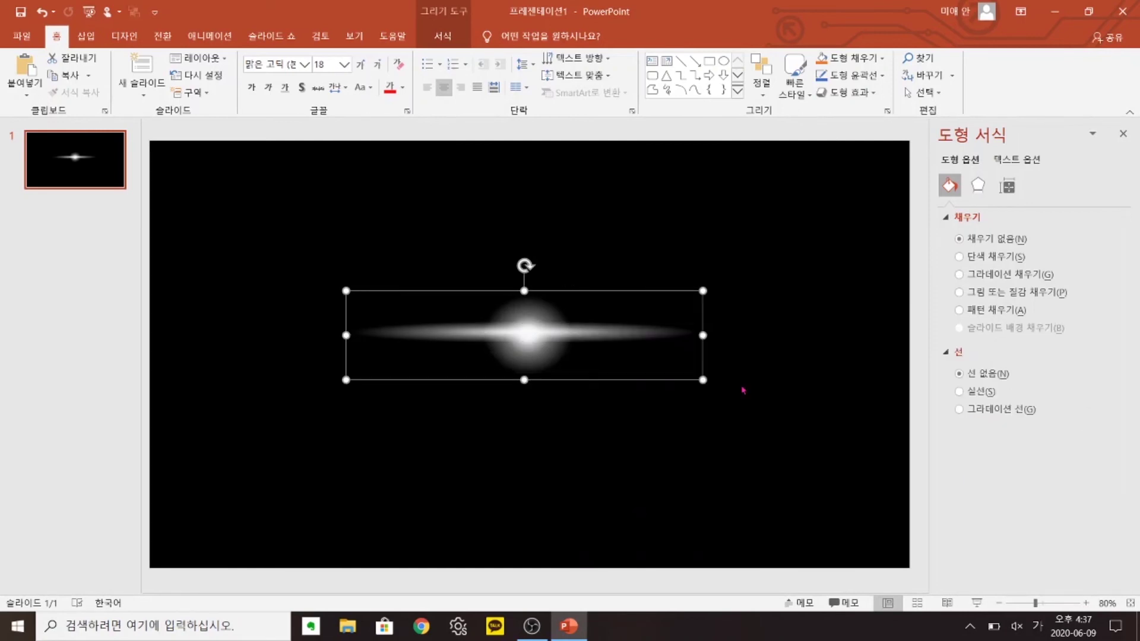
mouse_move(600, 290)
mouse_down()
mouse_move(559, 305)
mouse_move(553, 261)
mouse_move(587, 255)
mouse_move(586, 297)
mouse_up()
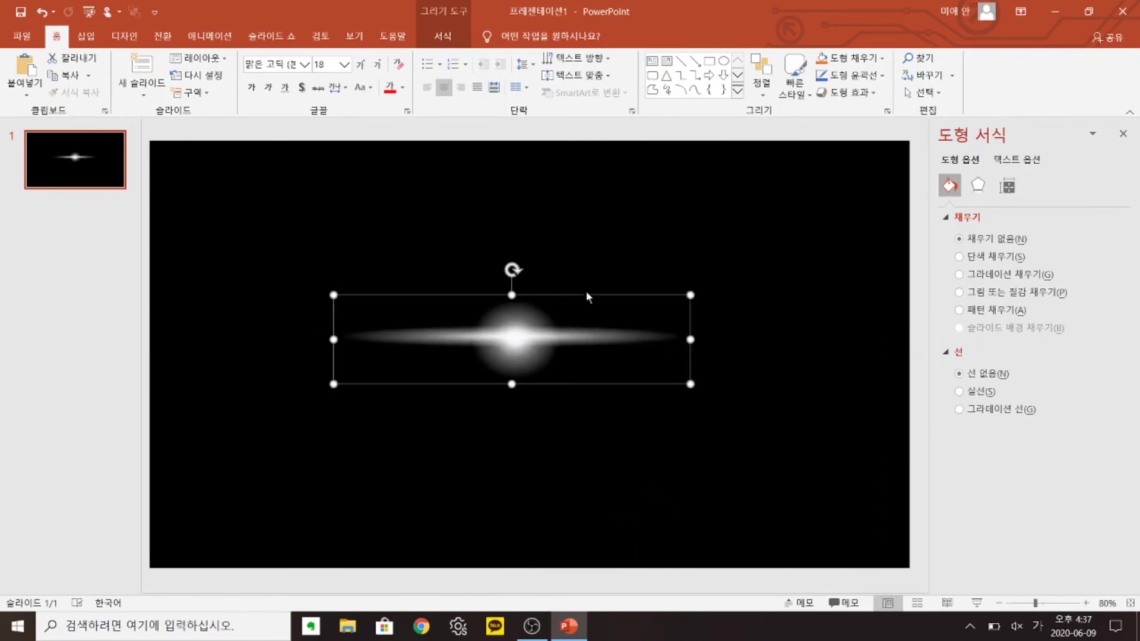
scroll(595, 294, down, 1)
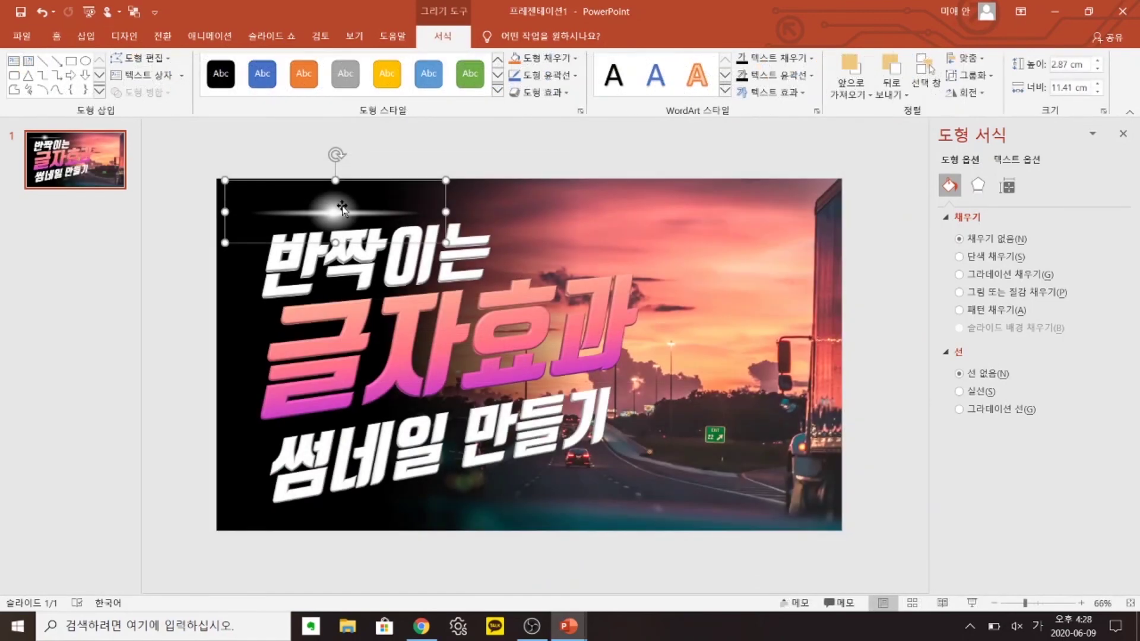
- Move the flare onto the upper edge of 글, tilt it along the title's slope, and place a copy between 자 and 효
drag(339, 211, 355, 294)
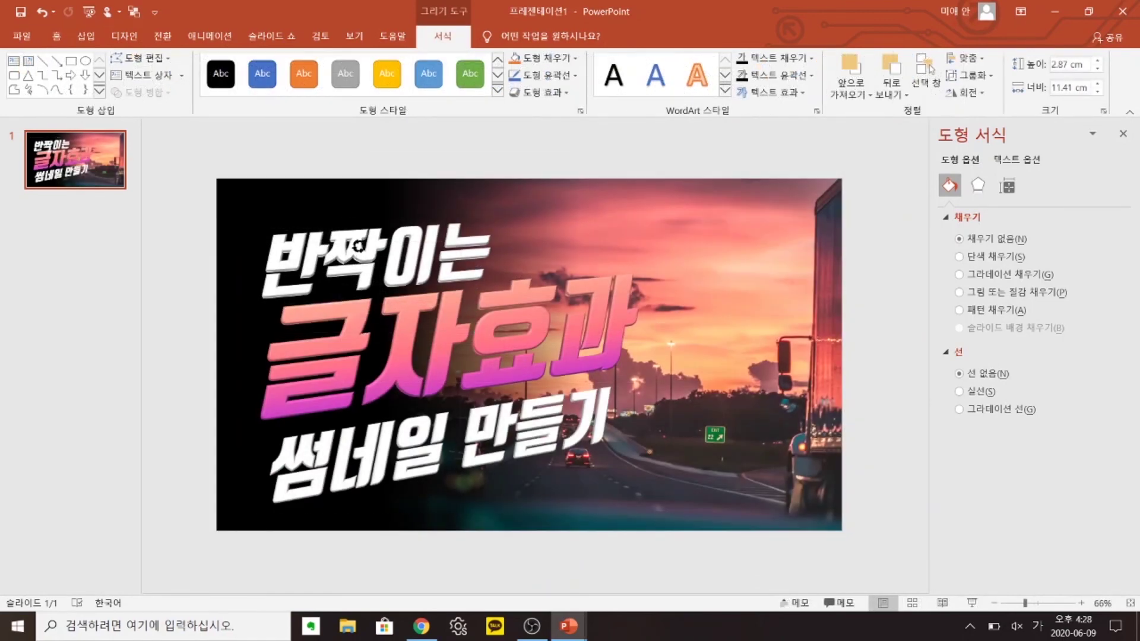
drag(344, 252, 346, 248)
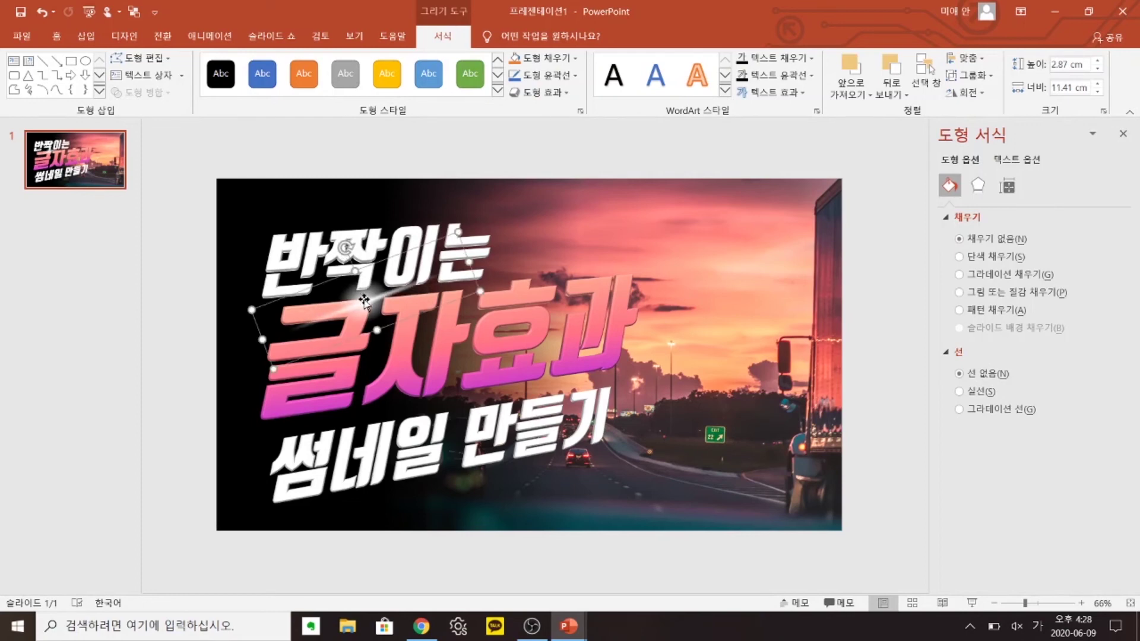
drag(365, 294, 469, 321)
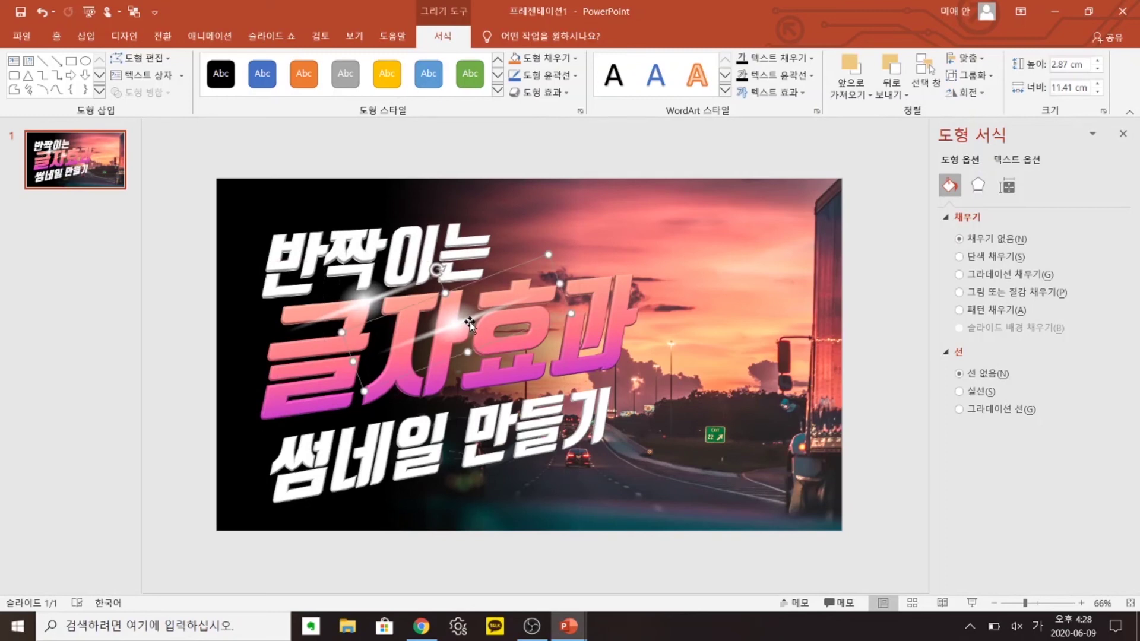
- Paste a third flare onto the upper edge of 과 and shrink it to about 2.35 × 6.86 cm
key(ctrl+z)
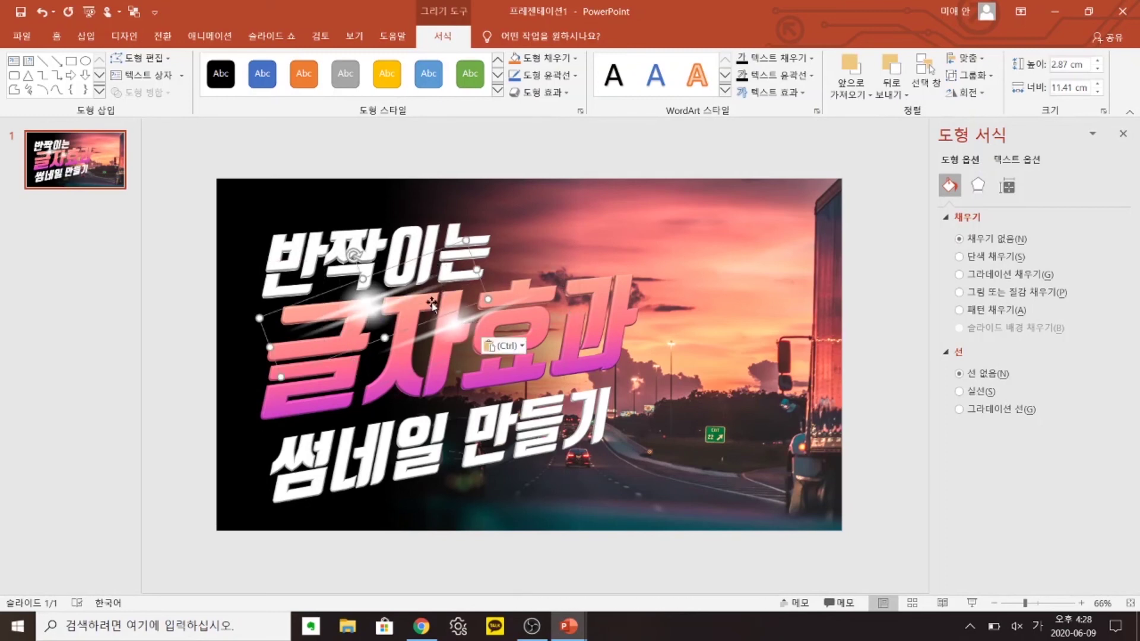
drag(475, 320, 642, 265)
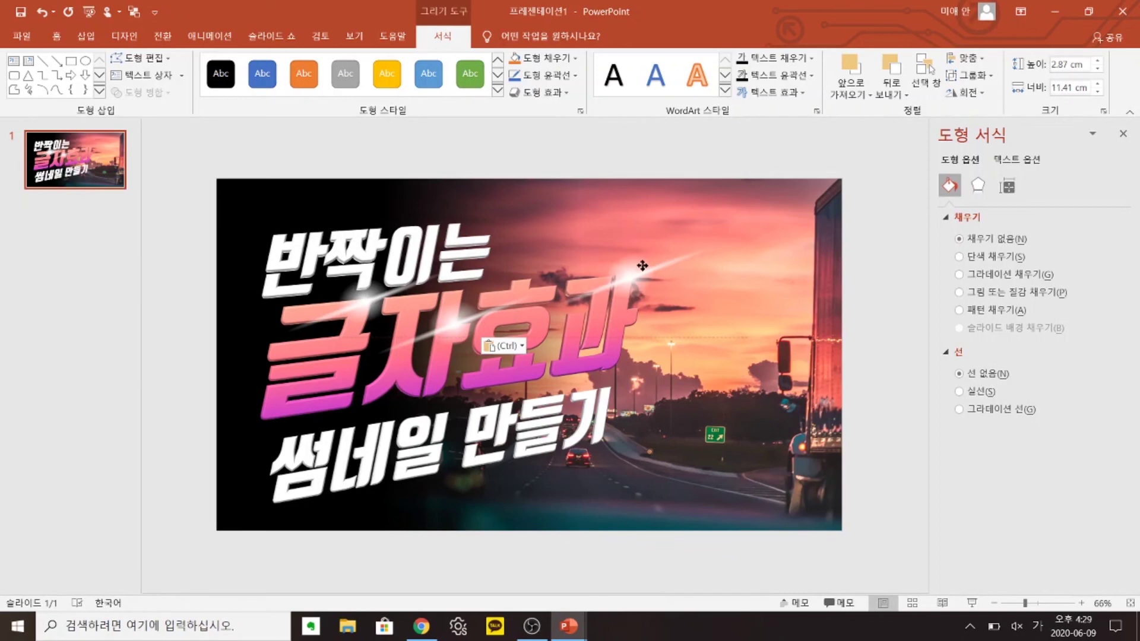
drag(623, 251, 625, 257)
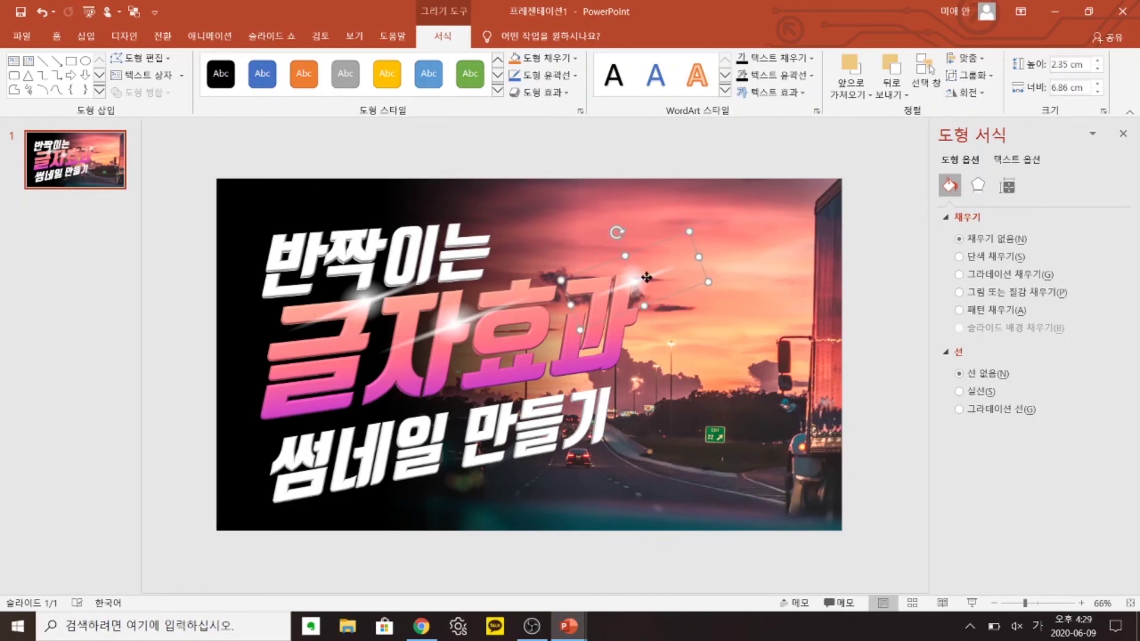
- Stretch the flare over 글 to a width of about 14.88 cm and clear the selection
click(453, 323)
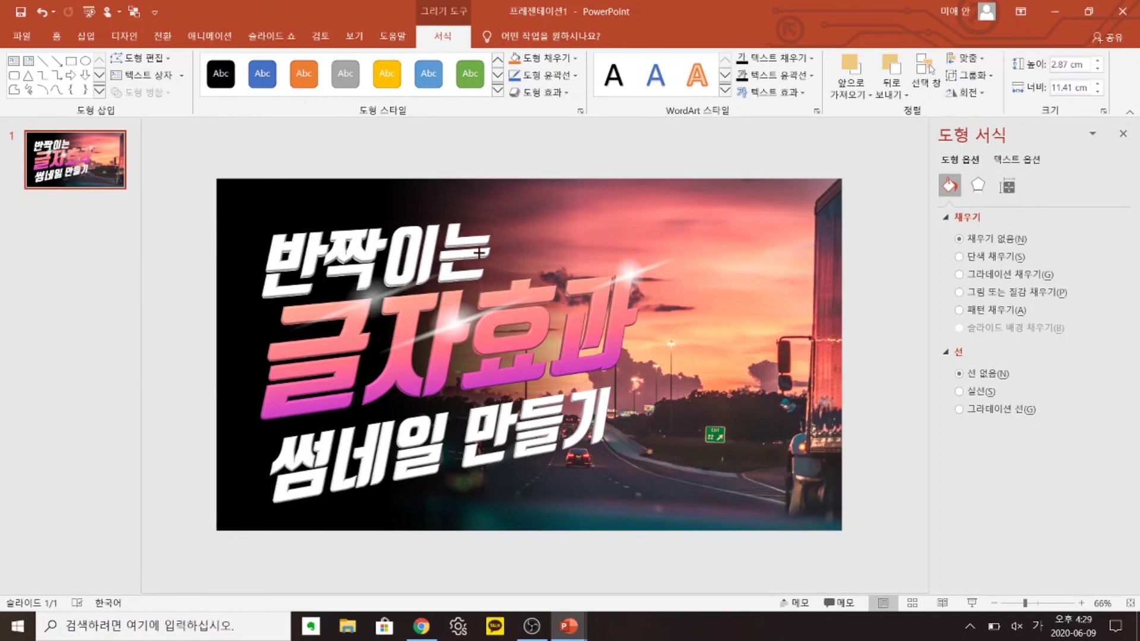
drag(480, 254, 458, 323)
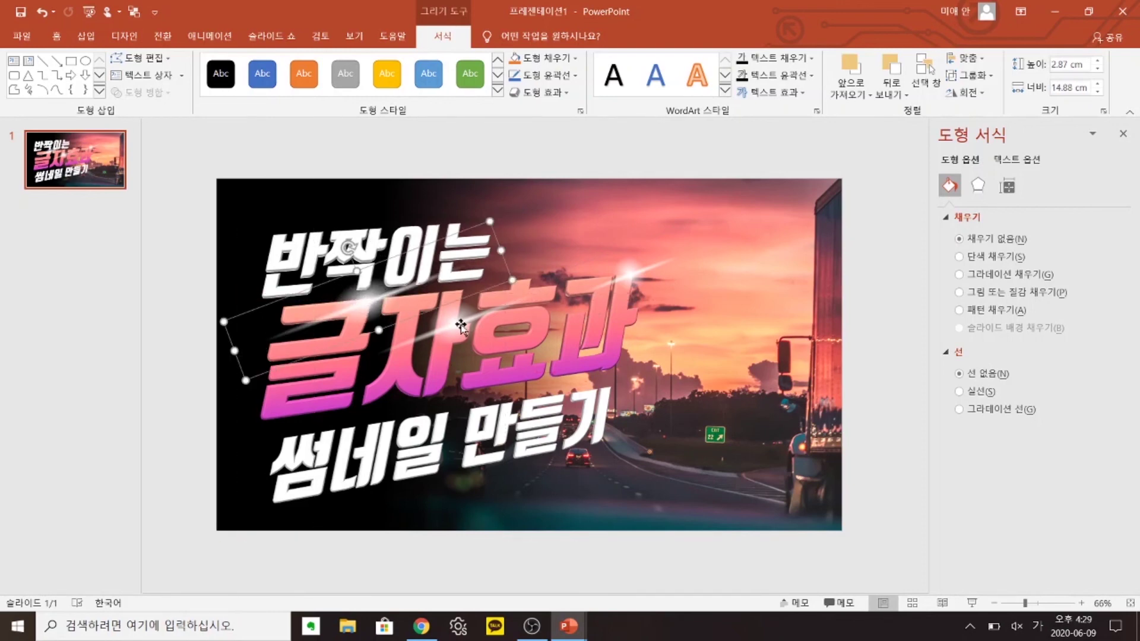
click(580, 156)
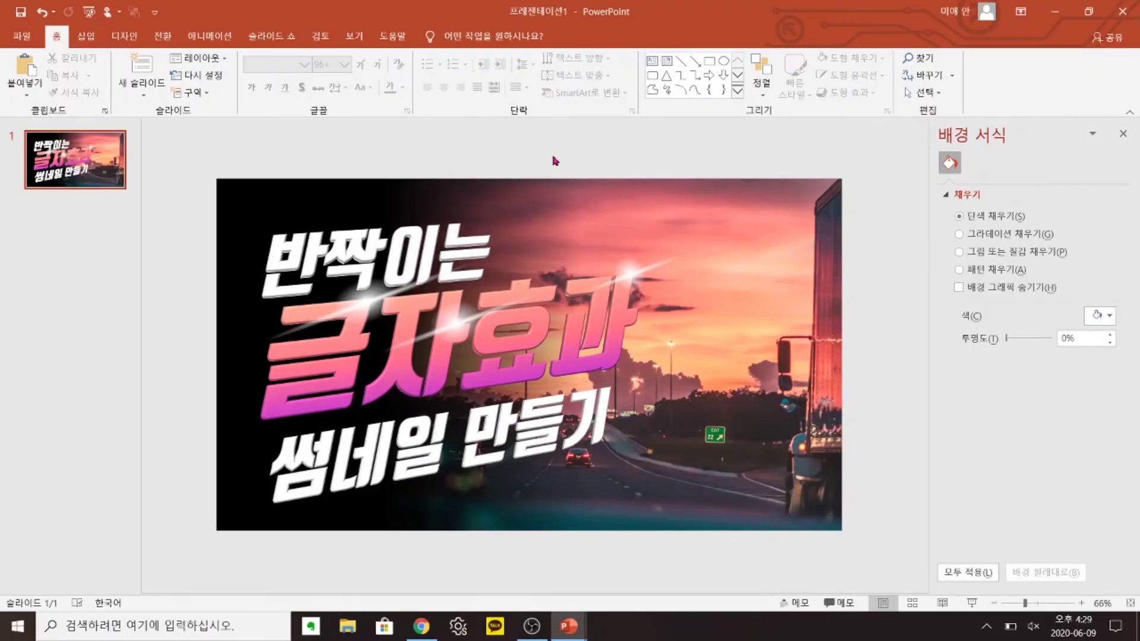